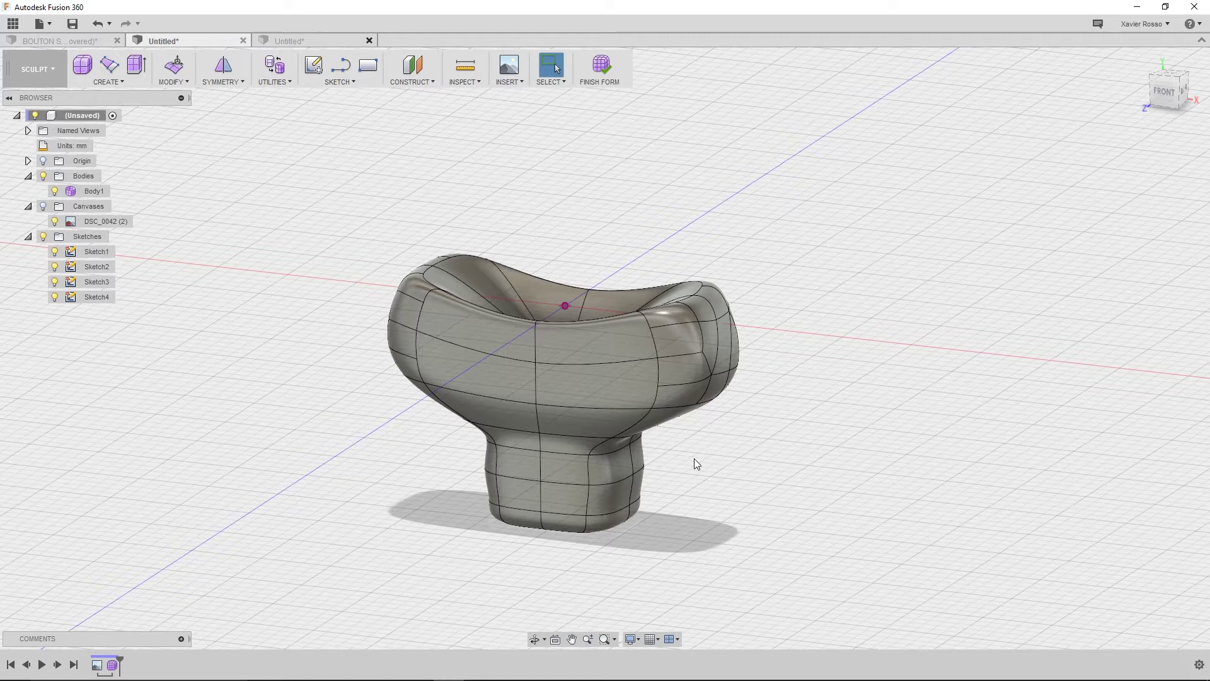
Hide Body1 and start a new line sketch on the front origin plane
left_click(63, 191)
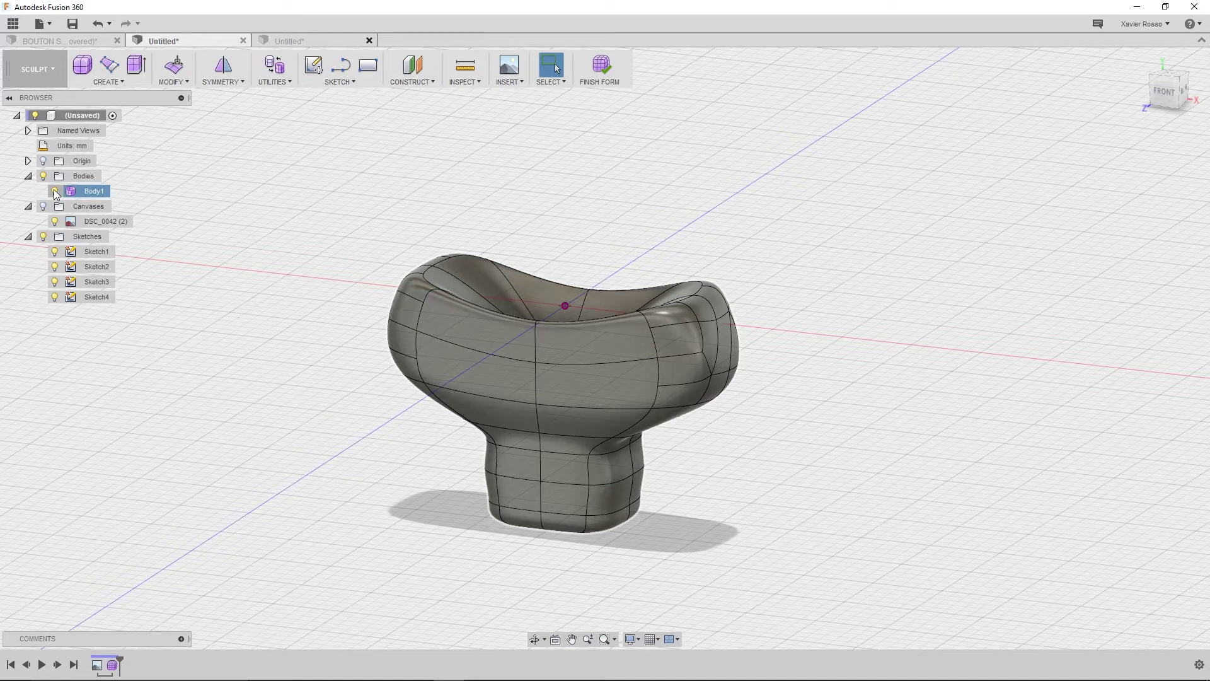
left_click(55, 191)
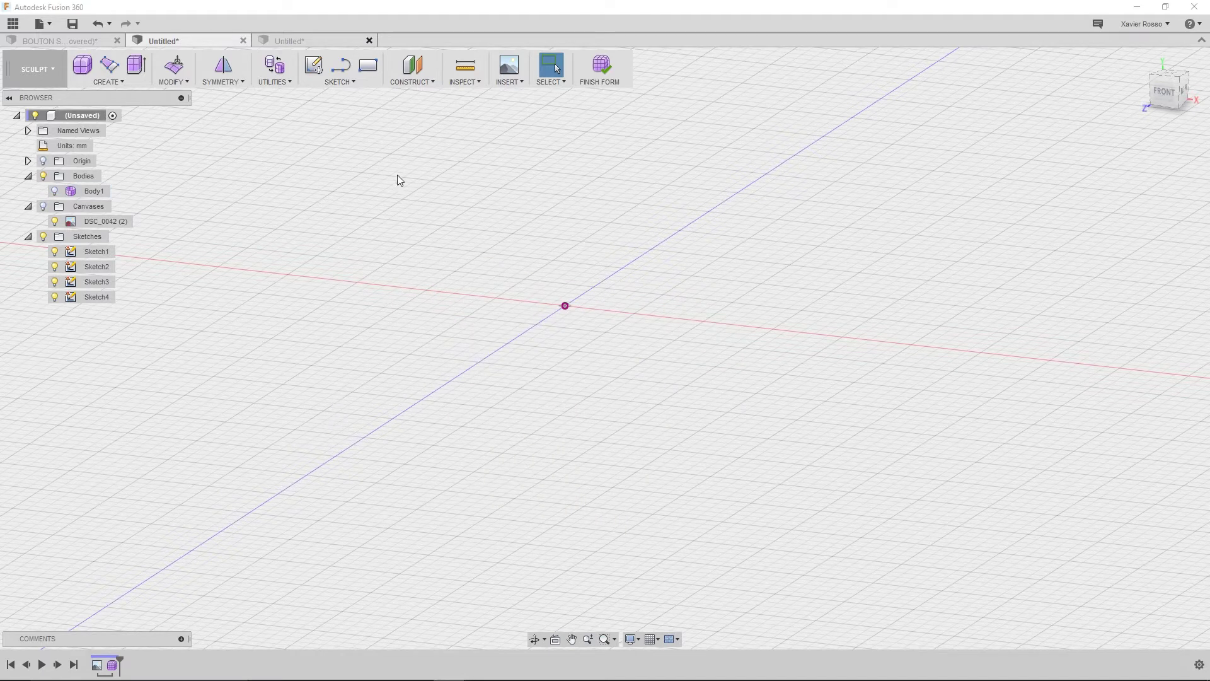
left_click(350, 80)
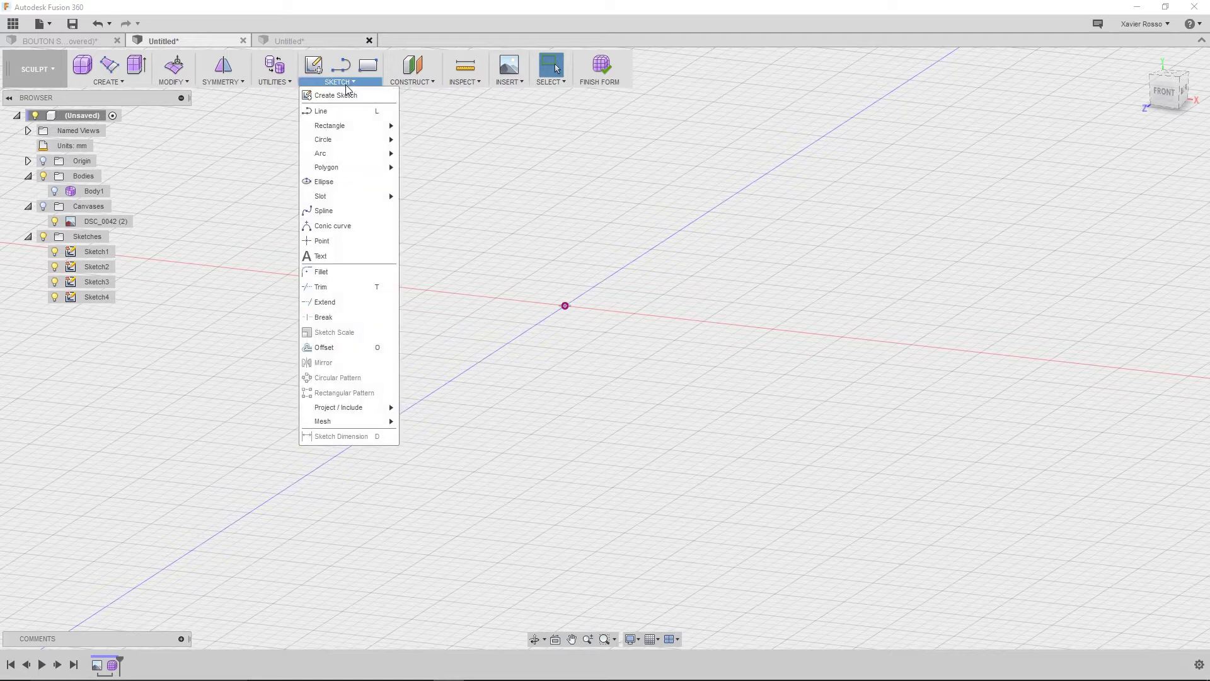
left_click(319, 112)
left_click(614, 296)
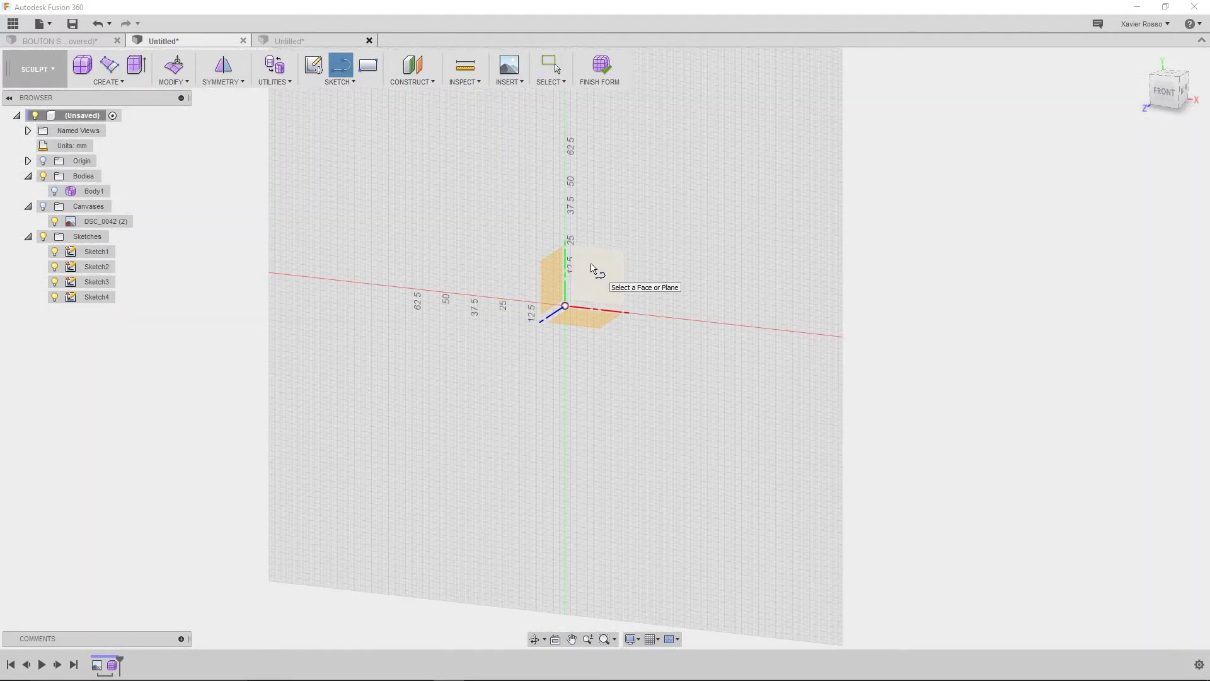
left_click(592, 268)
left_click(602, 273)
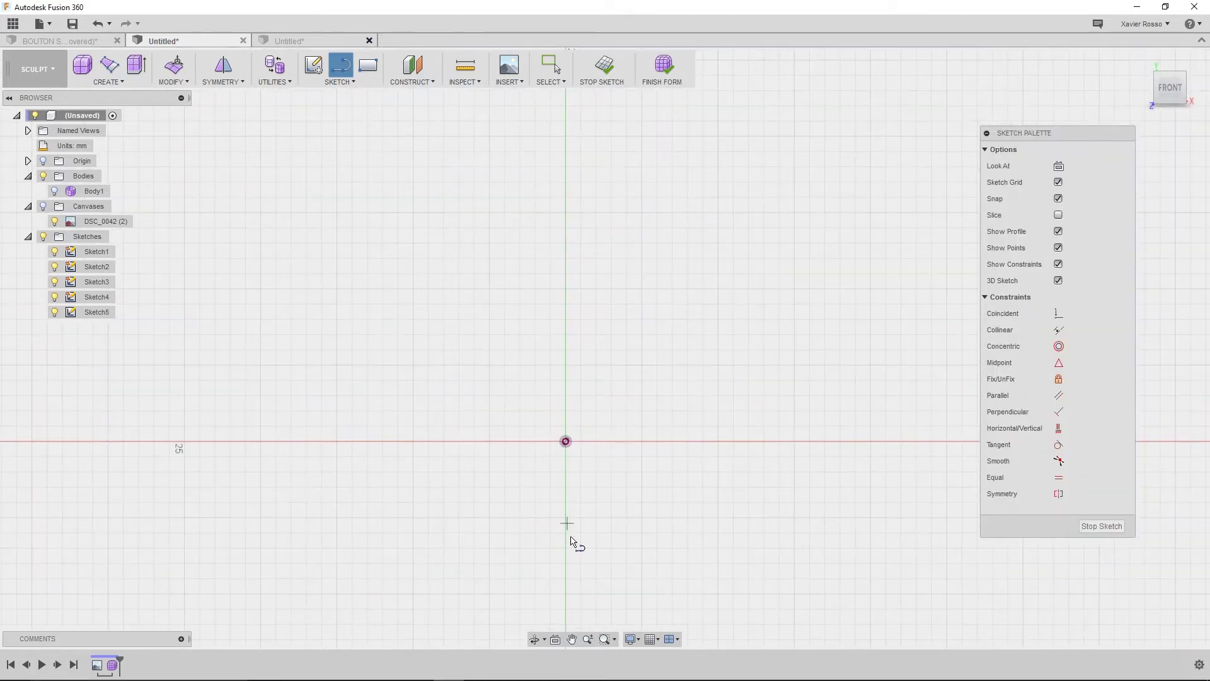
Draw a vertical line and a horizontal line that cross at the origin
left_click(565, 593)
left_click(566, 136)
left_click(597, 136)
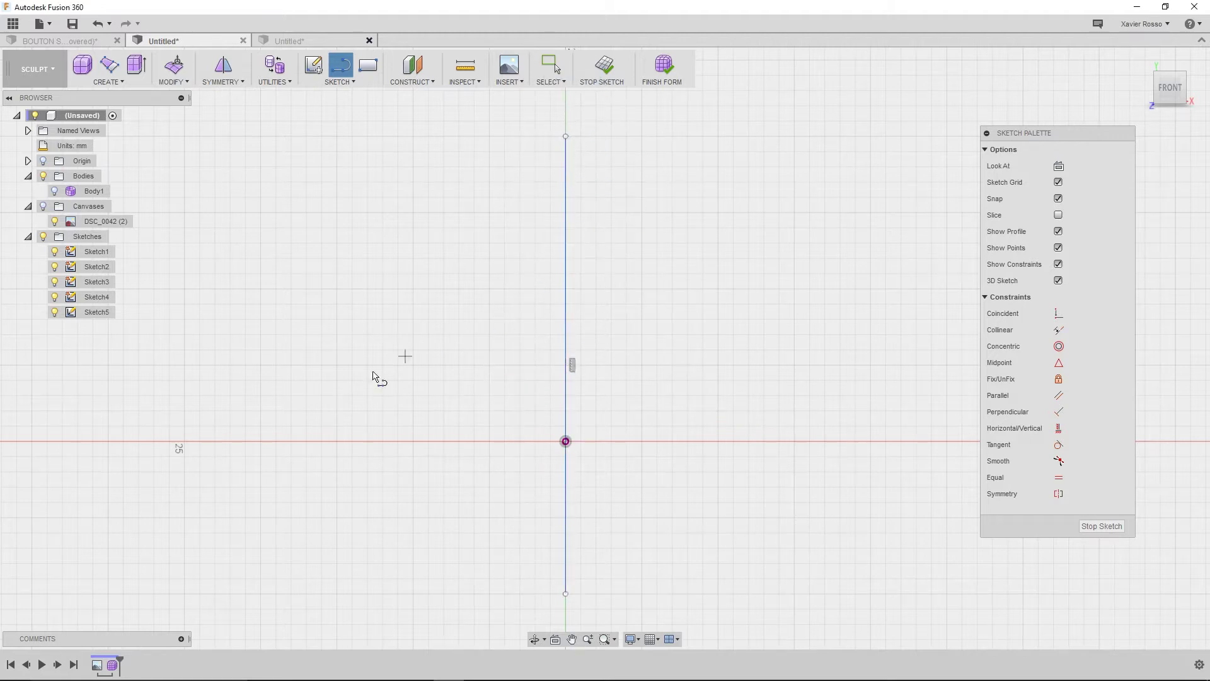
left_click(260, 442)
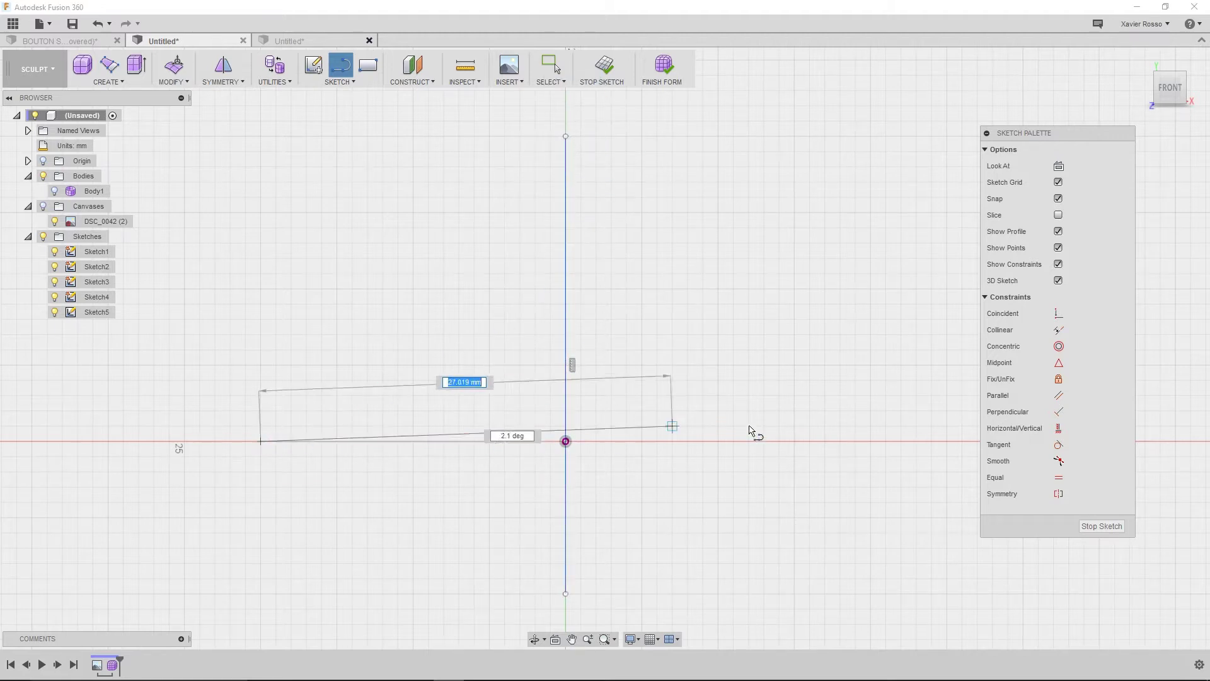
left_click(840, 442)
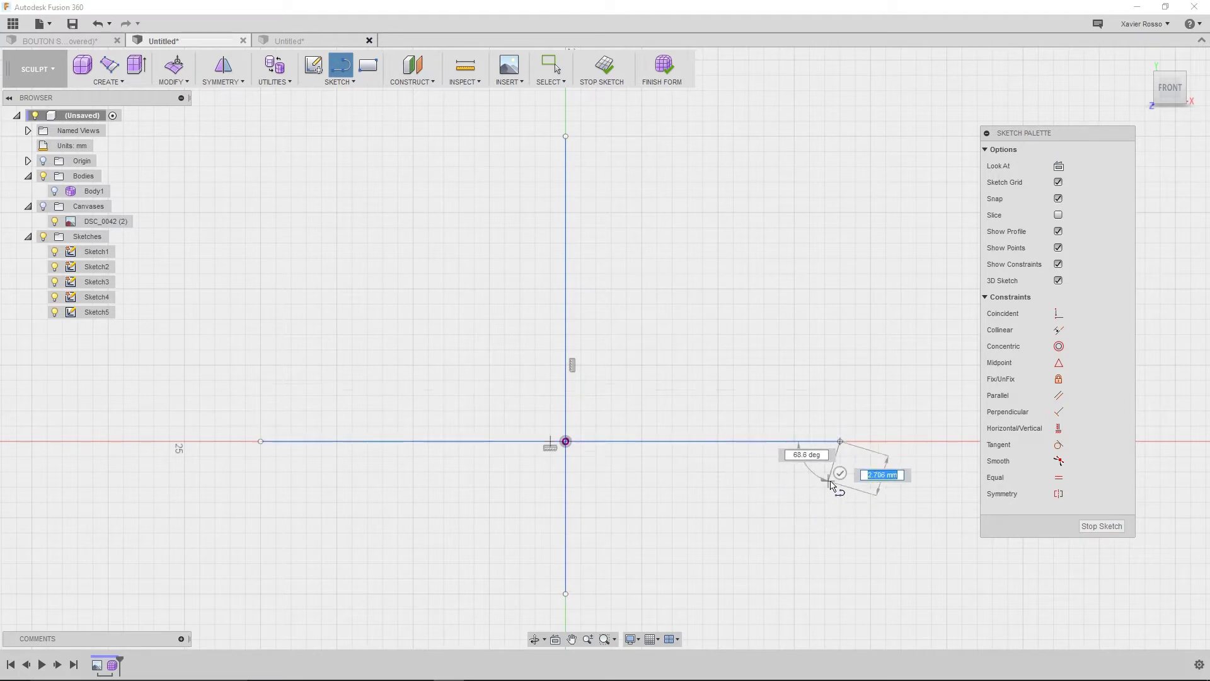
left_click(839, 473)
right_click(649, 334)
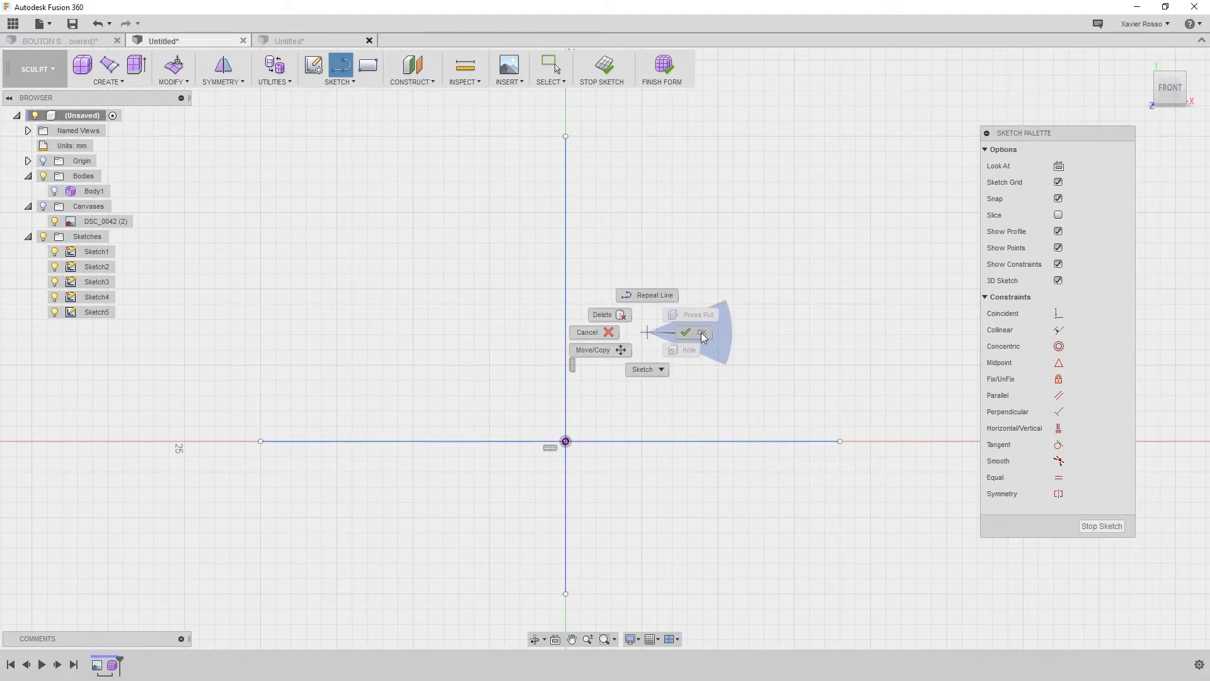
left_click(698, 333)
Convert both crossing lines to construction geometry
left_click_drag(679, 284, 460, 513)
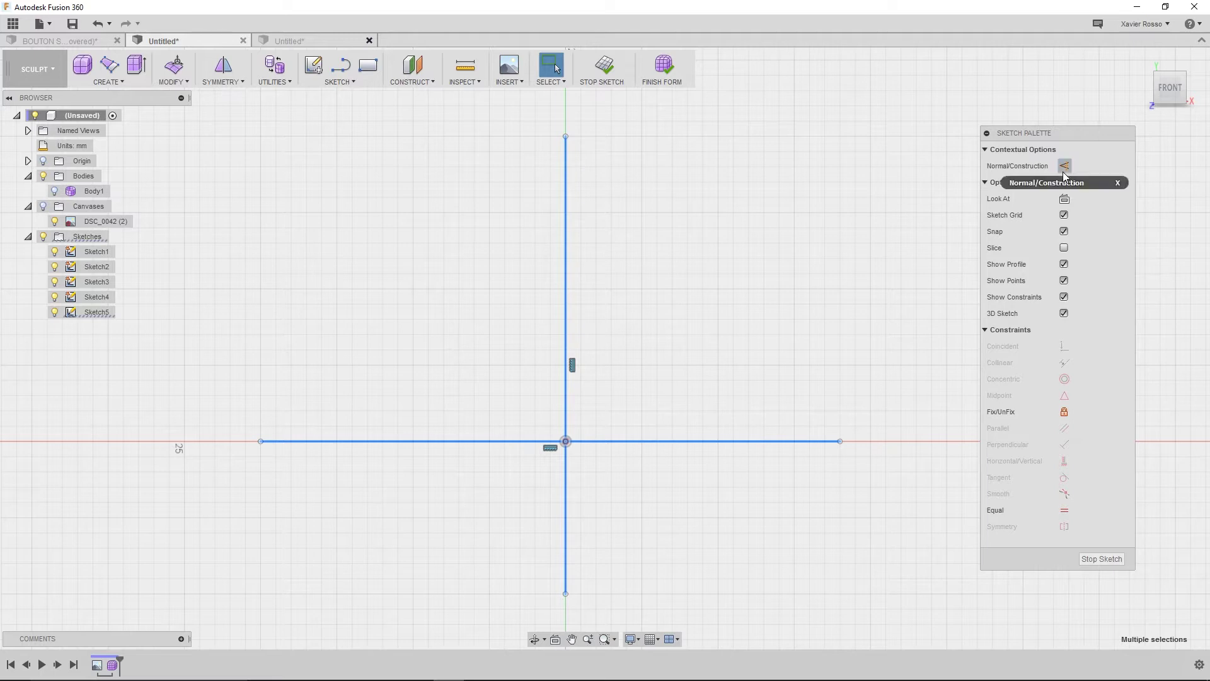
left_click(1064, 169)
left_click(679, 373)
Draw a horizontal line about 33 mm long well above the horizontal construction axis, crossing the vertical axis
middle_click_drag(565, 375, 521, 357)
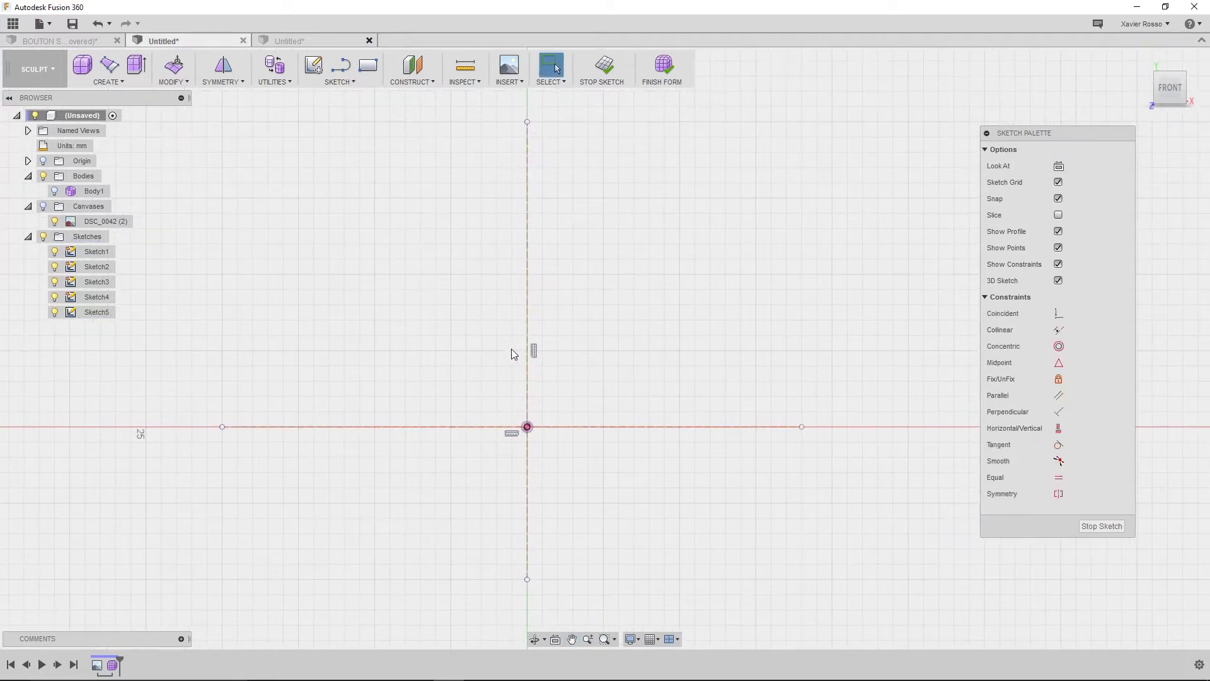
left_click(341, 65)
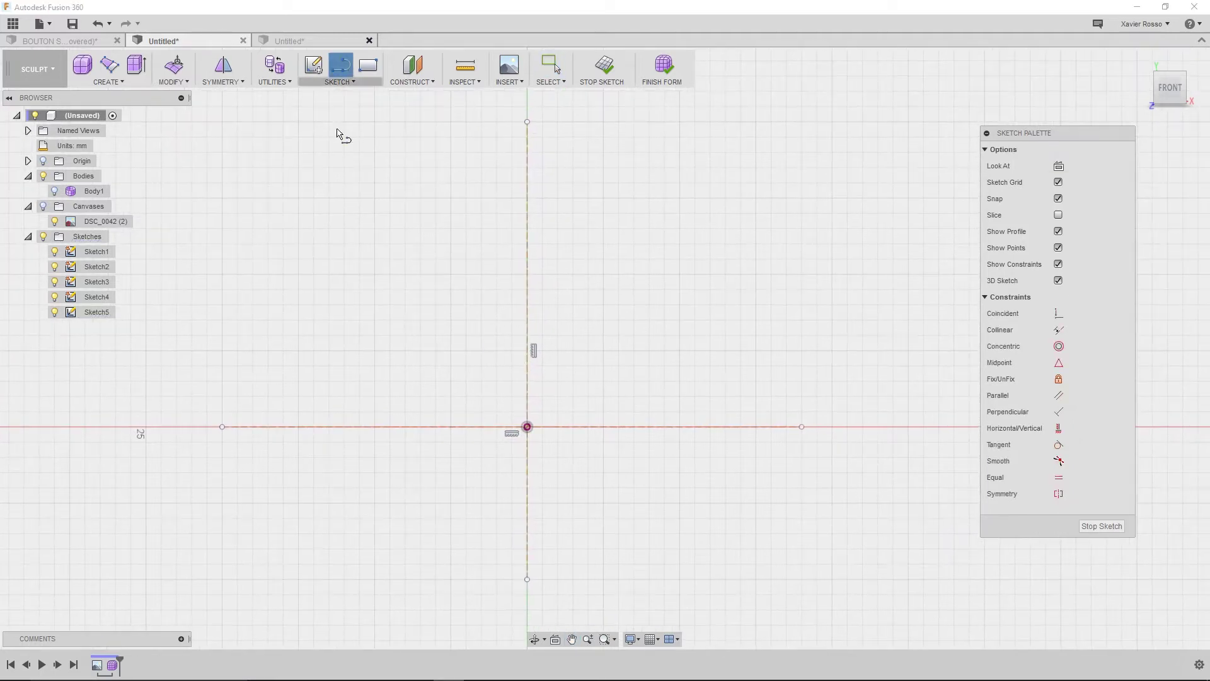
left_click(299, 198)
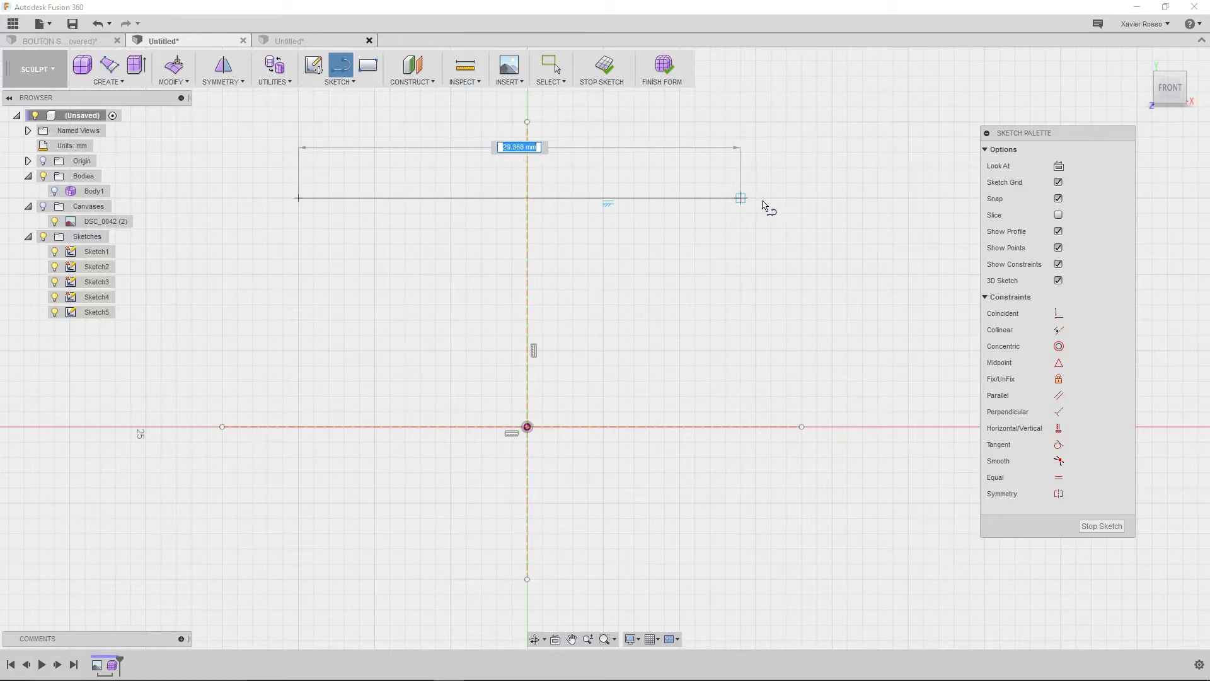
left_click(801, 198)
left_click(801, 229)
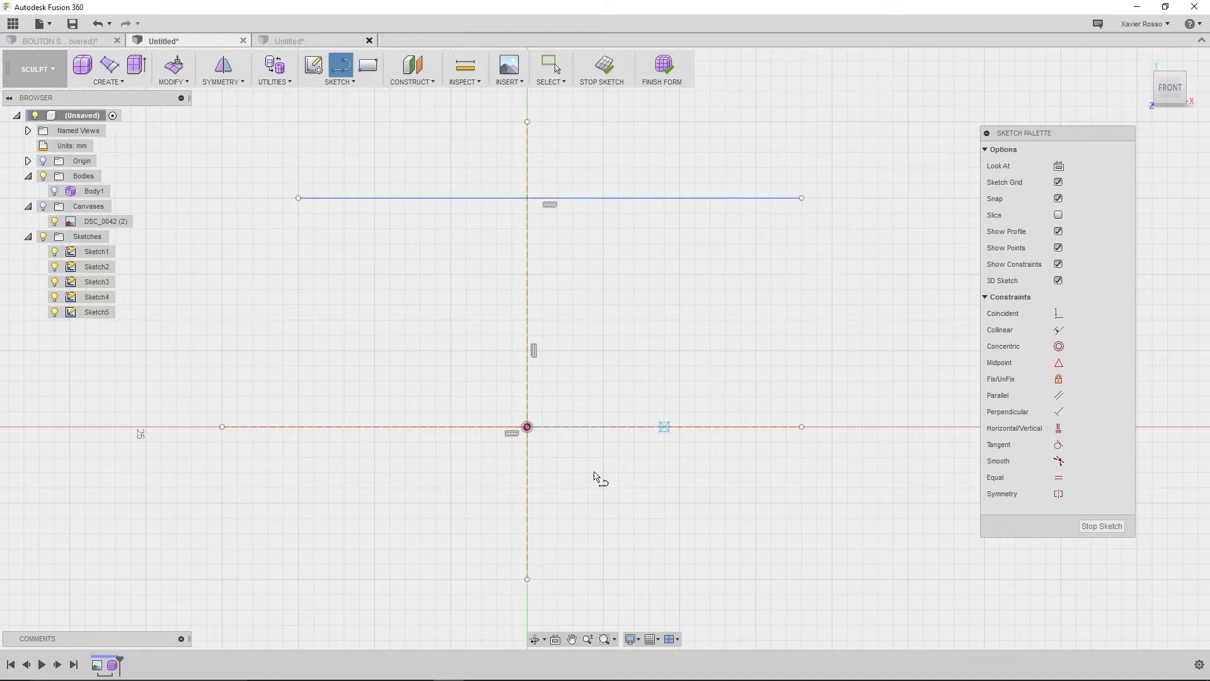
Draw a second horizontal line about 34 mm long, about 2 mm below the horizontal construction axis
left_click(283, 457)
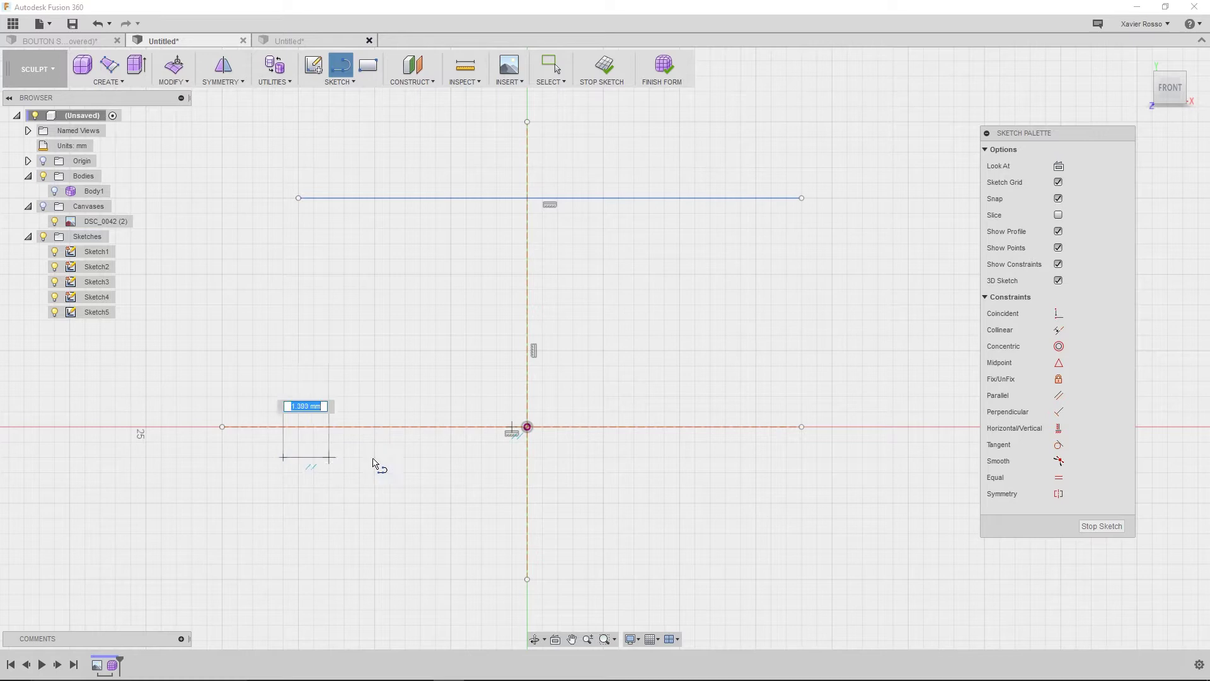
left_click(801, 457)
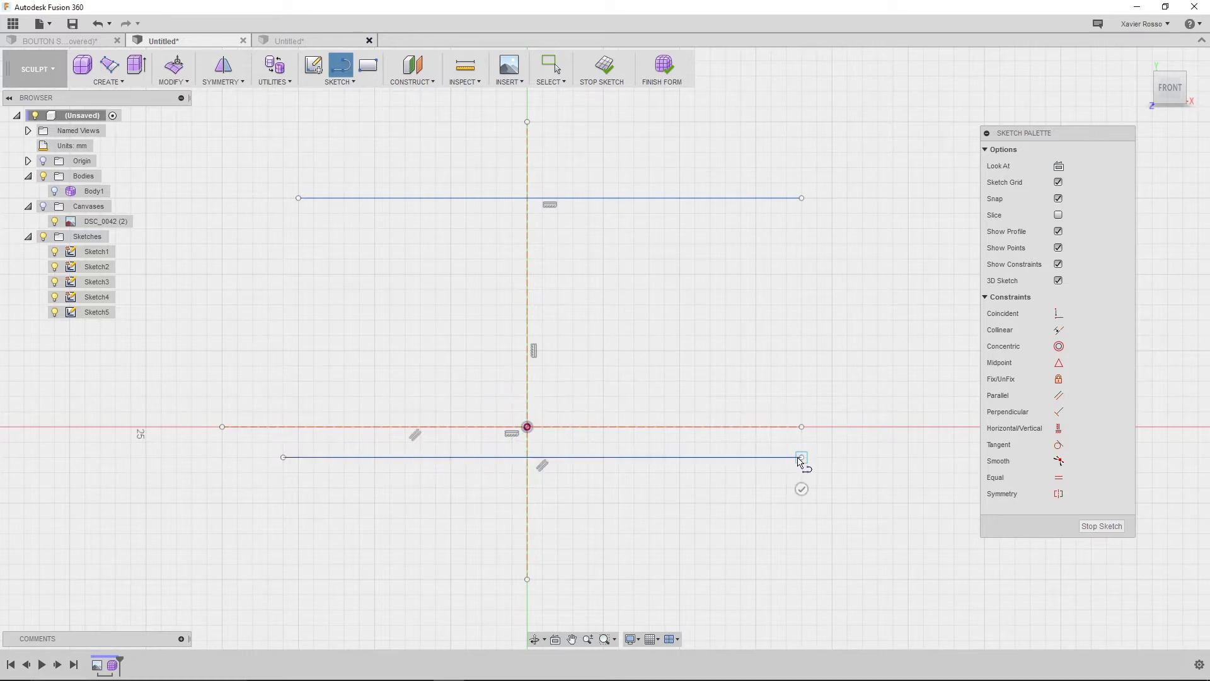
left_click(801, 488)
right_click(784, 491)
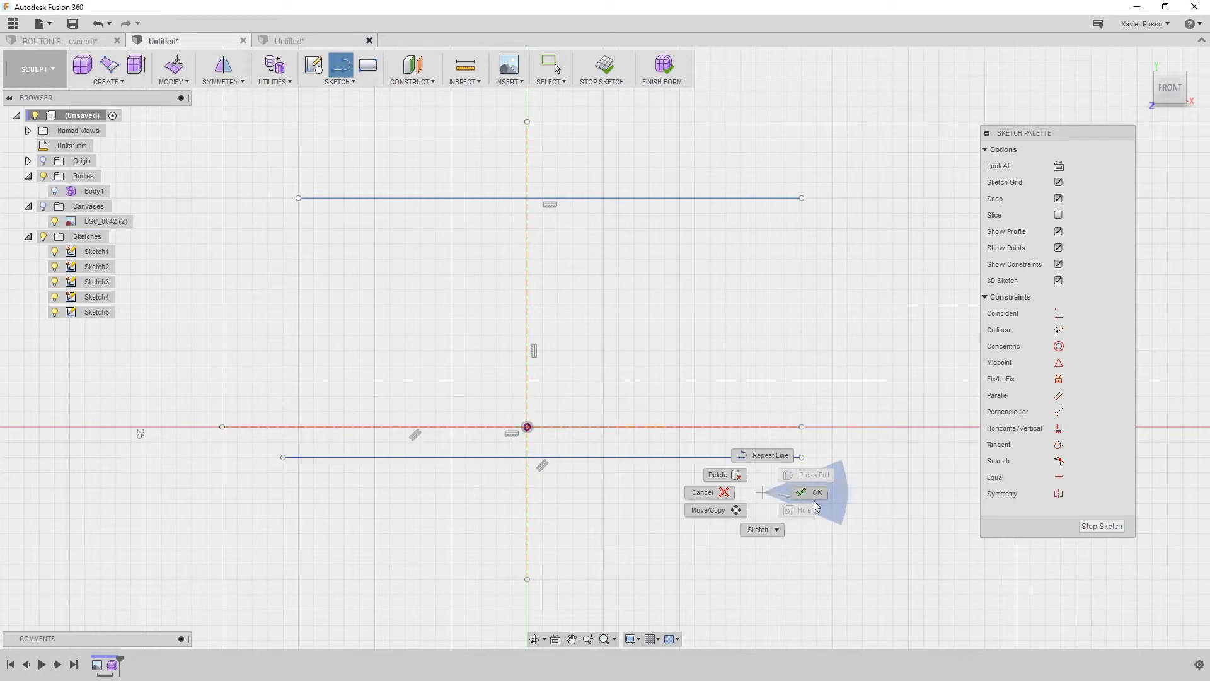
left_click(778, 519)
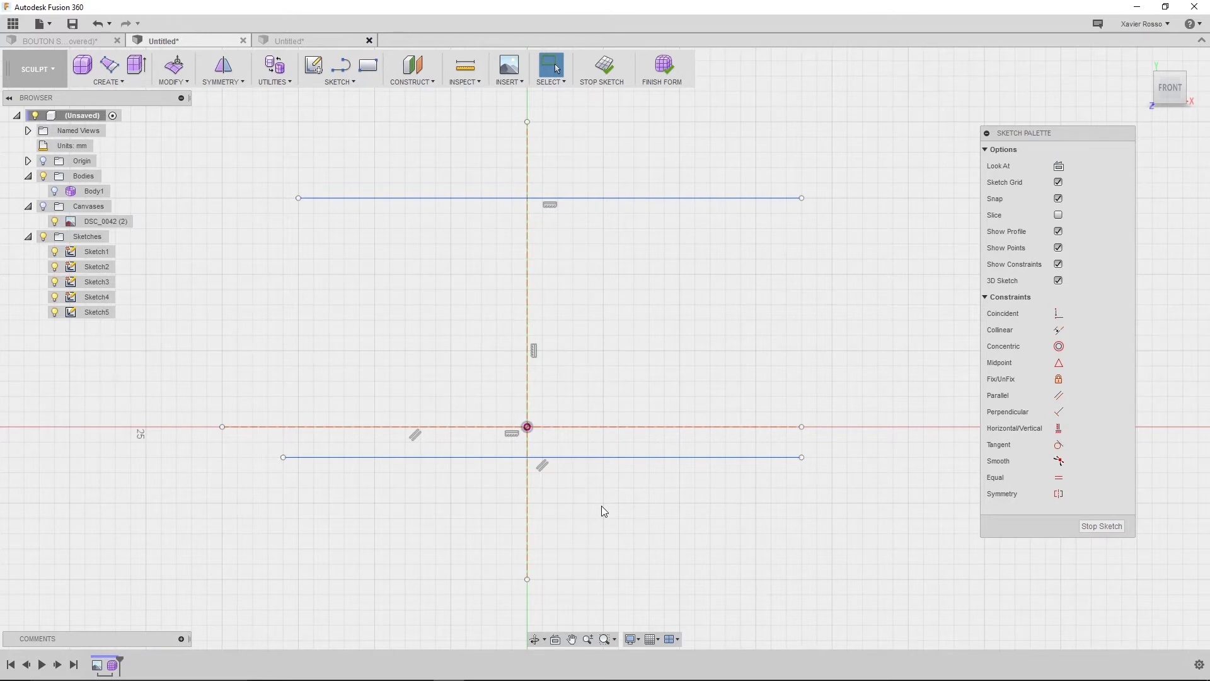
Dimension the lower line 0.5 mm from the horizontal construction axis
key("d")
left_click(603, 459)
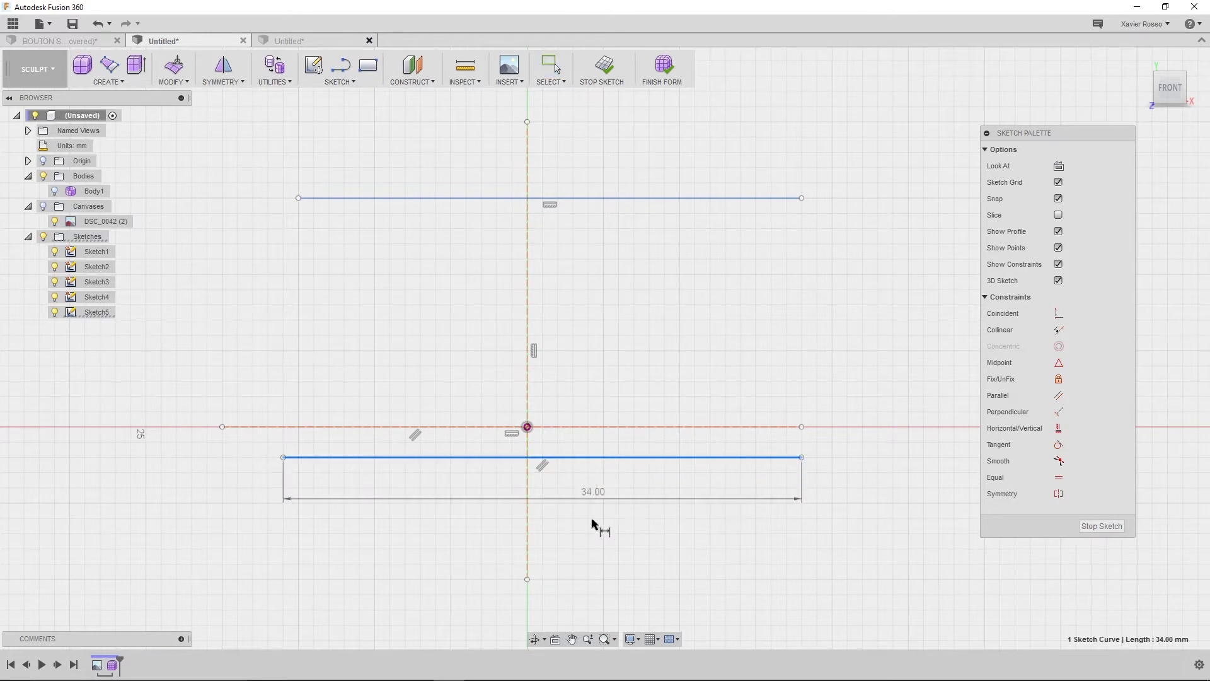
left_click(652, 427)
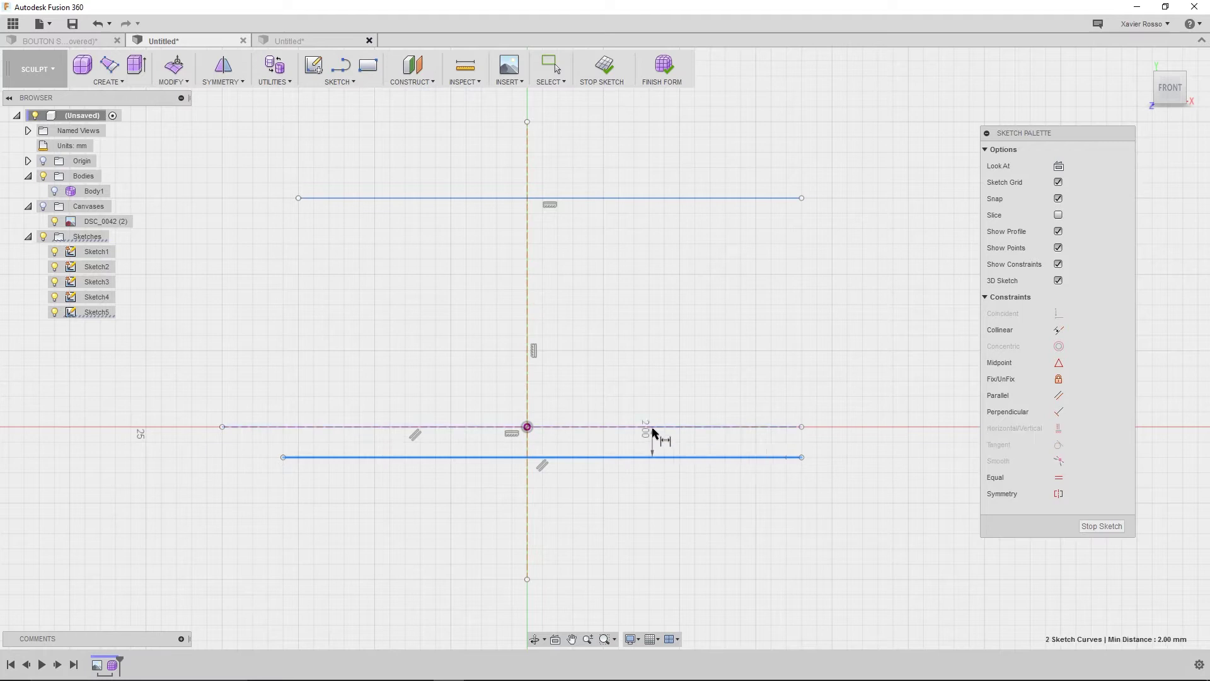
left_click(891, 447)
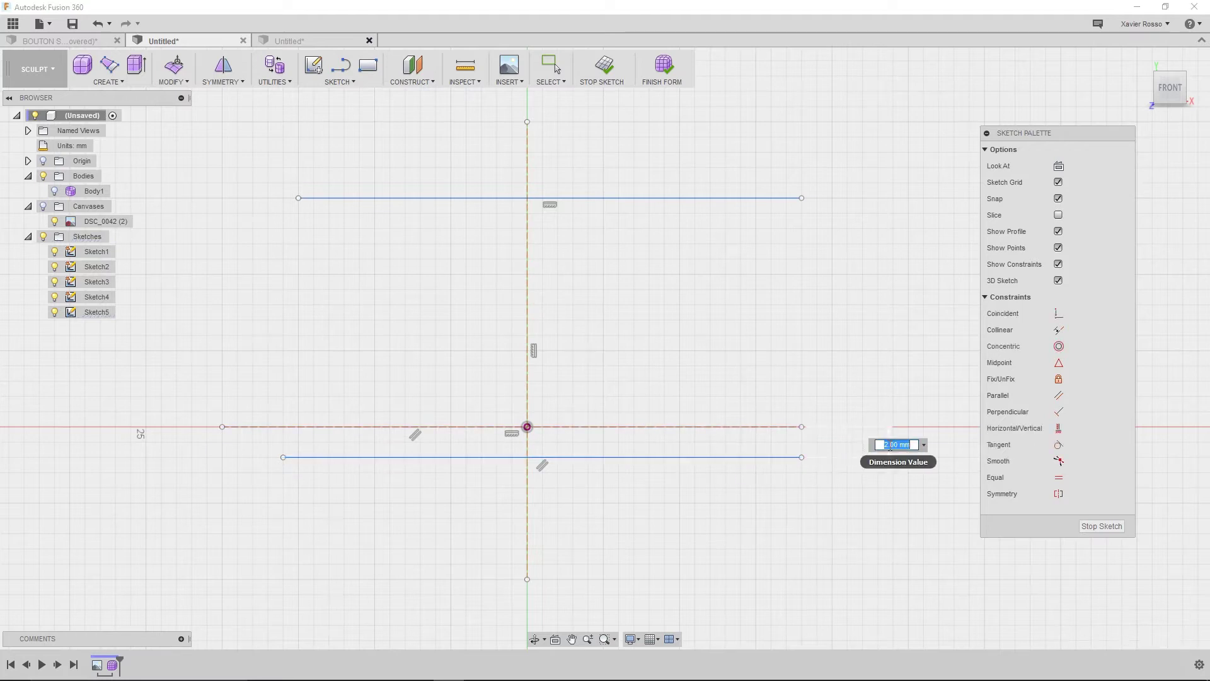
key("BackSpace")
type(".5")
key("Return")
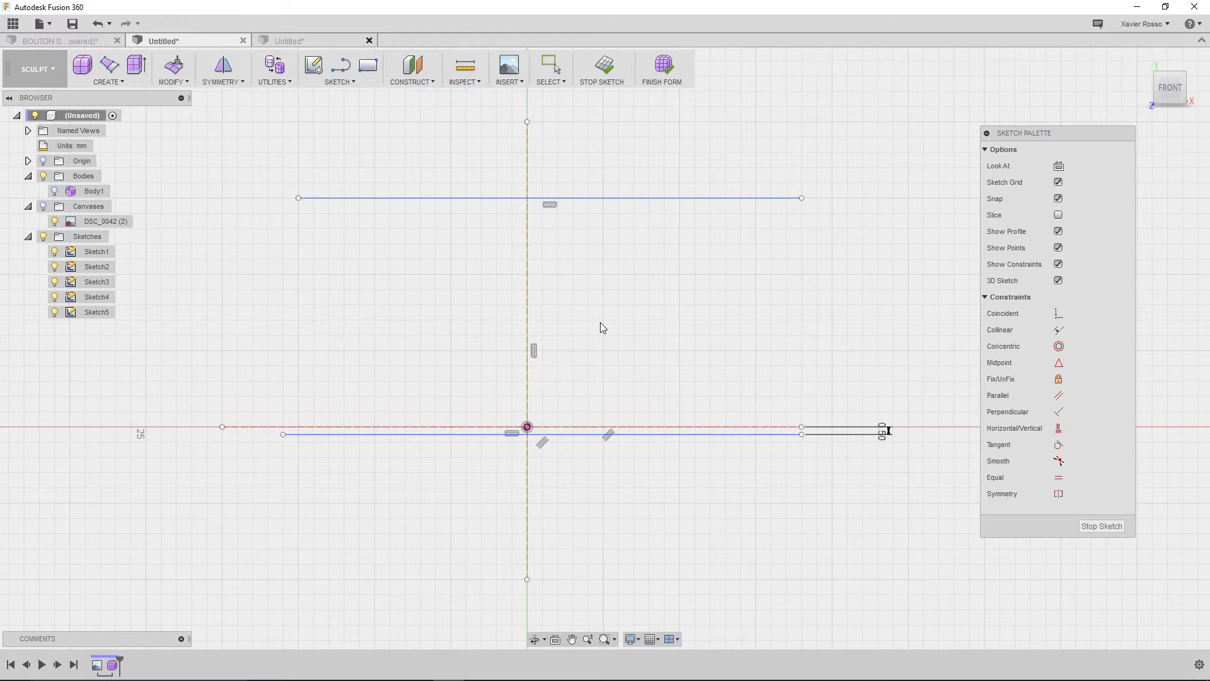
Dimension the upper line 3 mm from the horizontal construction axis
key("d")
left_click(622, 197)
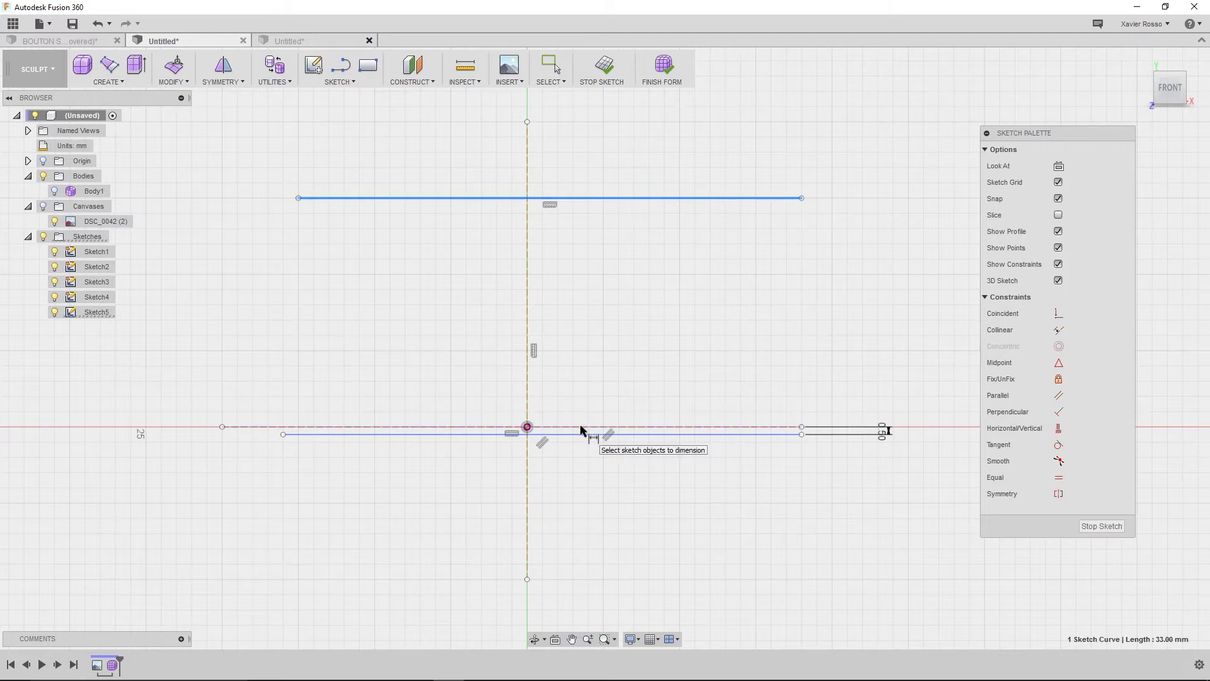
left_click(580, 427)
left_click(844, 341)
key("Return")
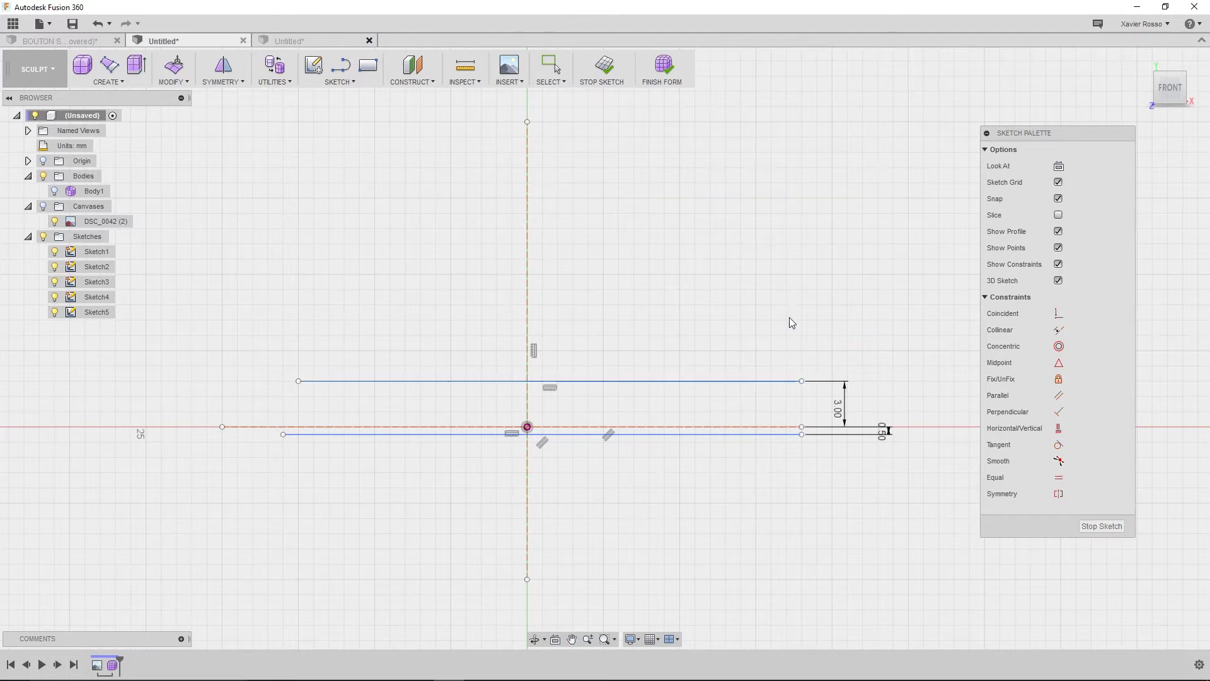
Draw an ellipse centred where the upper line meets the vertical axis, about 16 mm wide along that line and 11 mm high
scroll(557, 477, "up", 1)
scroll(557, 477, "up", 2)
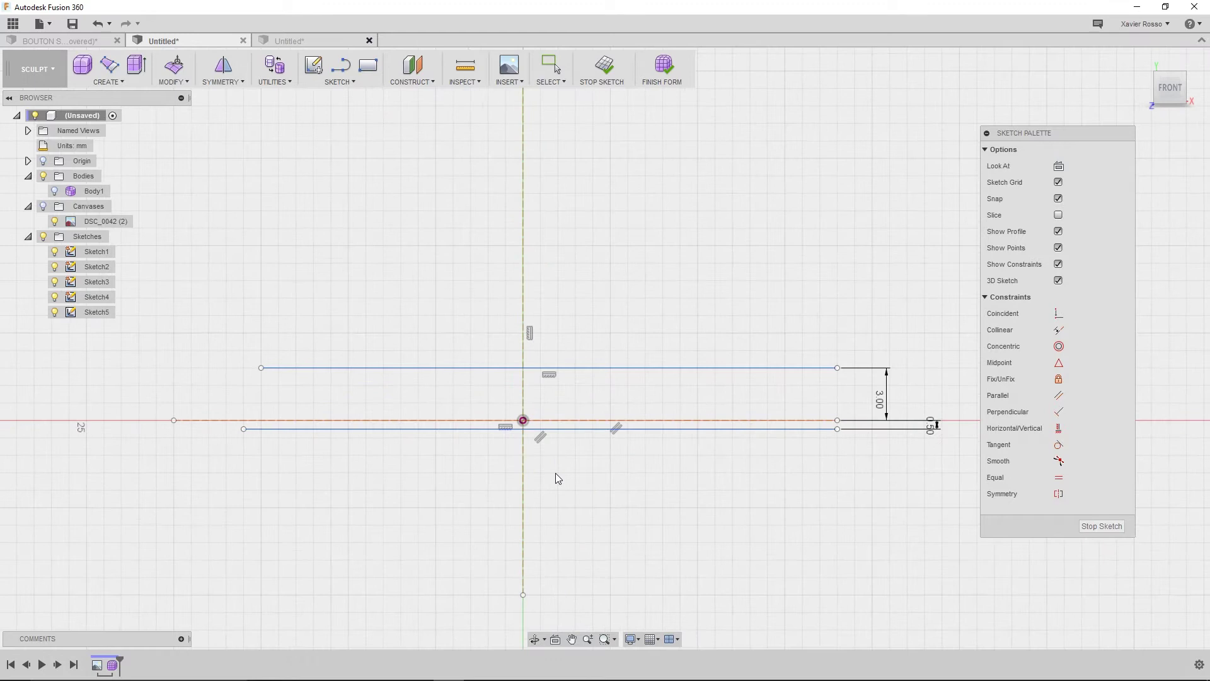
mouse_move(570, 176)
middle_mouse_down()
mouse_move(610, 281)
mouse_move(502, 270)
middle_mouse_up()
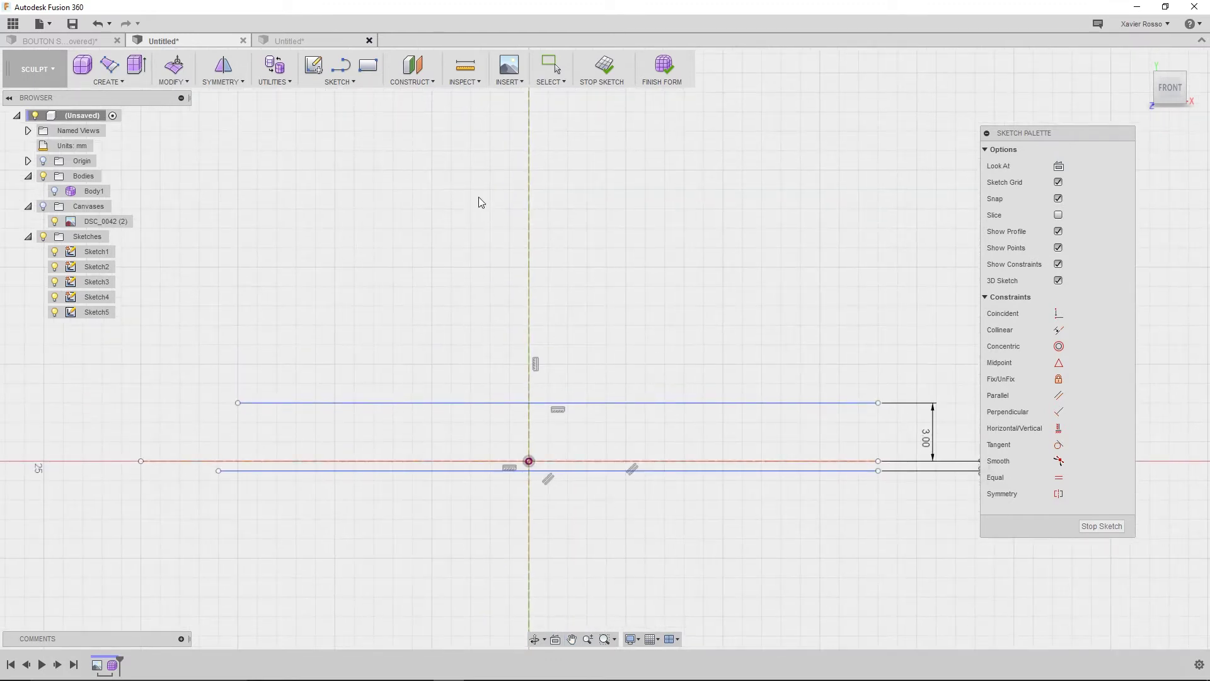
left_click(346, 82)
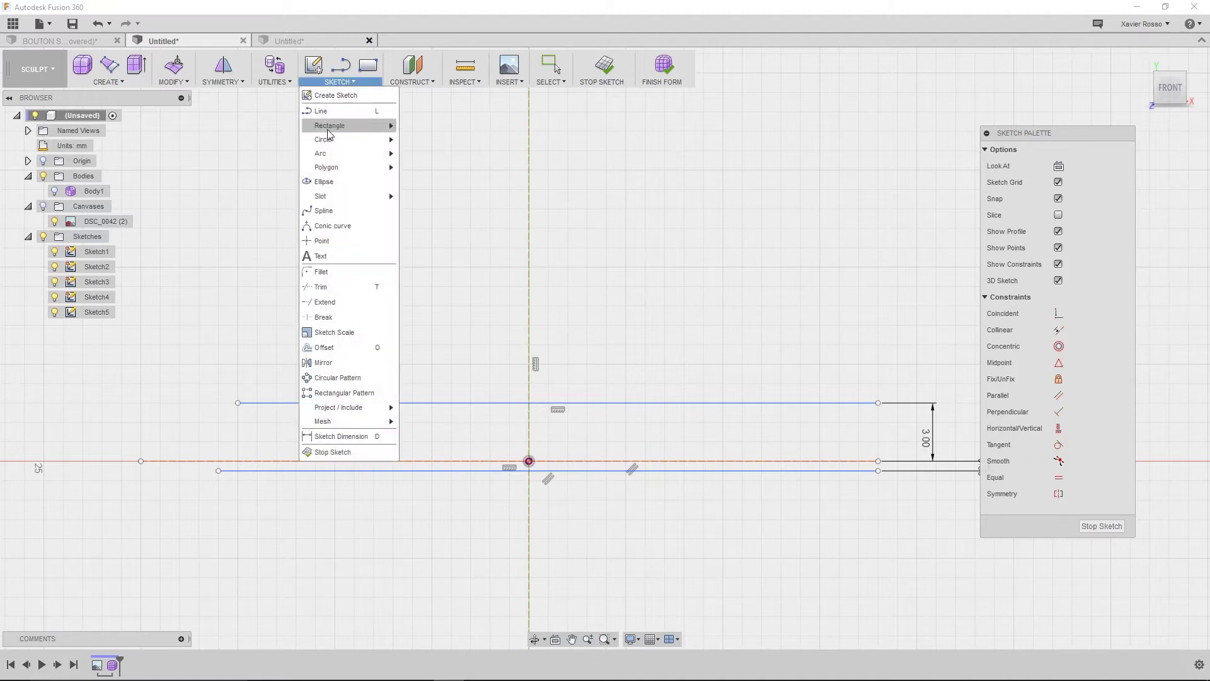
left_click(311, 184)
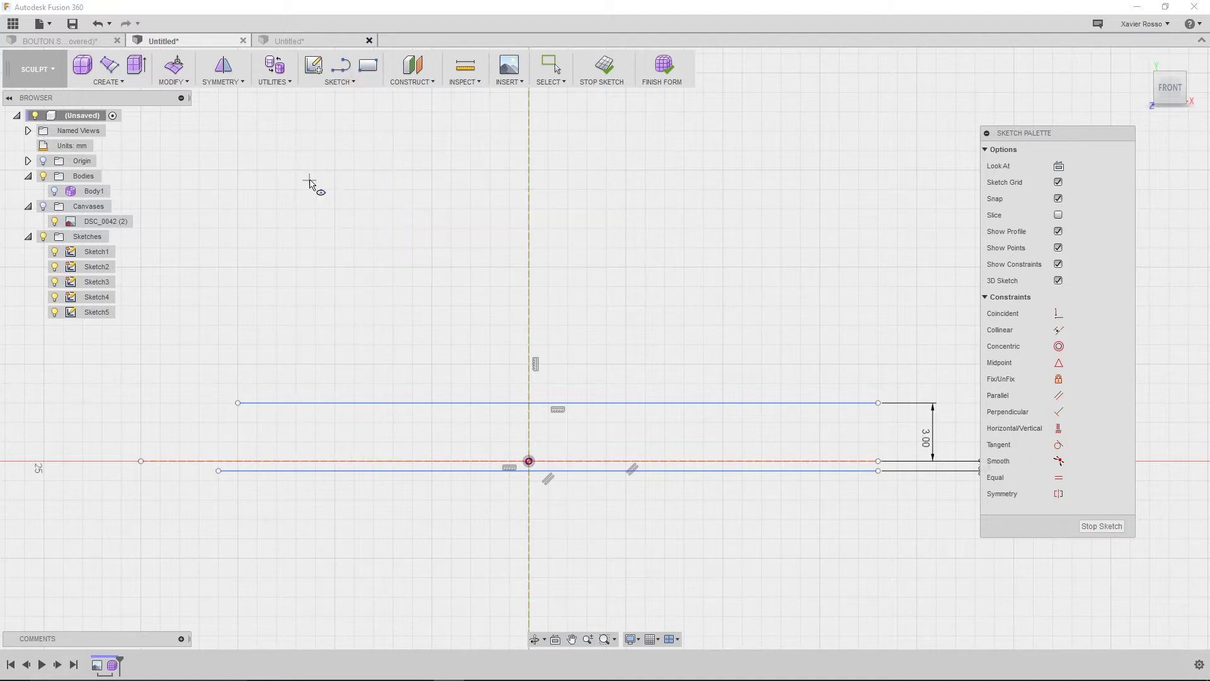
left_click(528, 403)
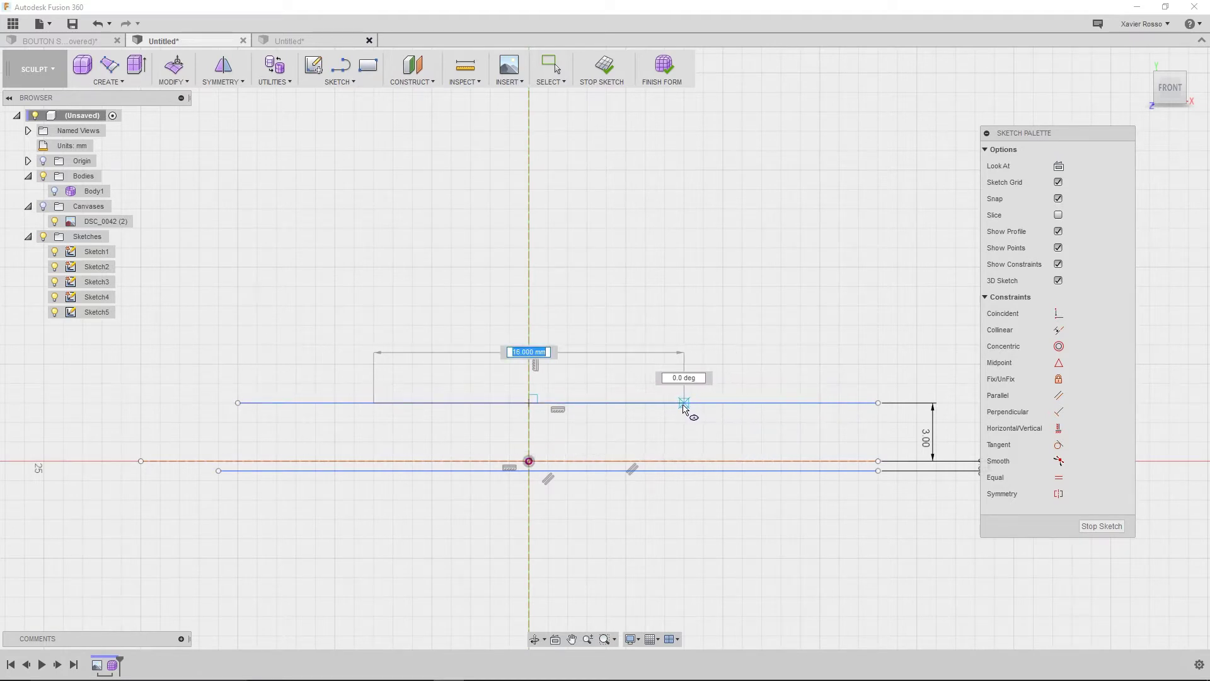
left_click(684, 404)
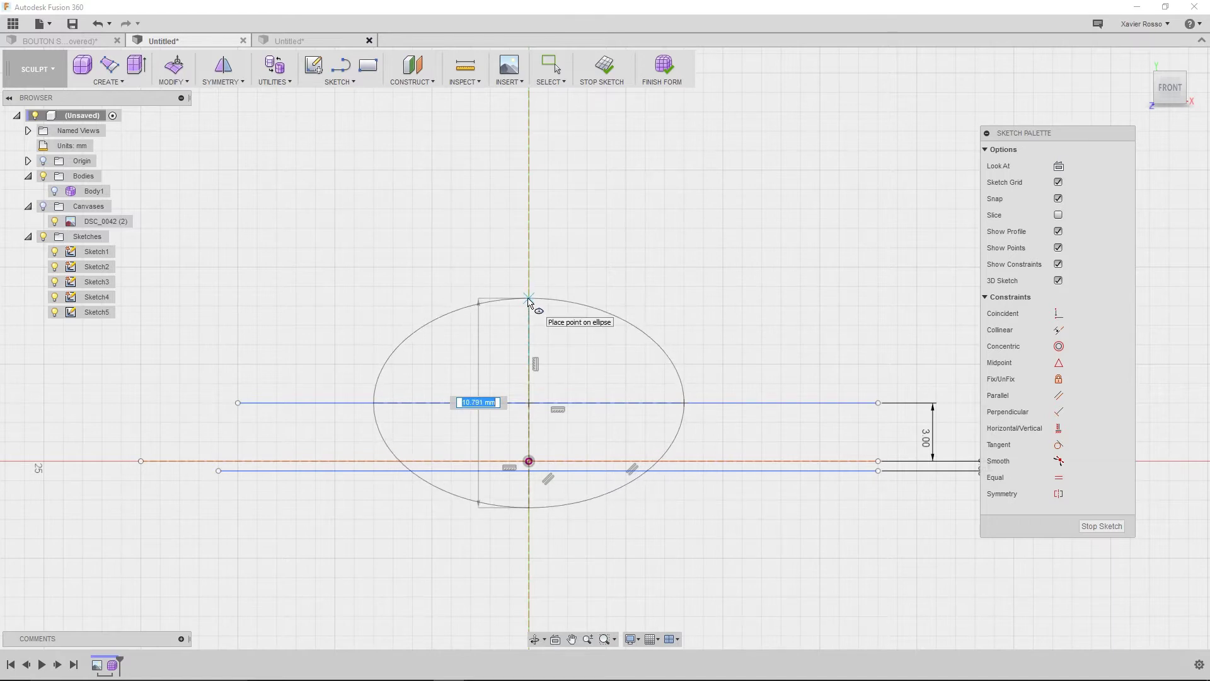
type("11")
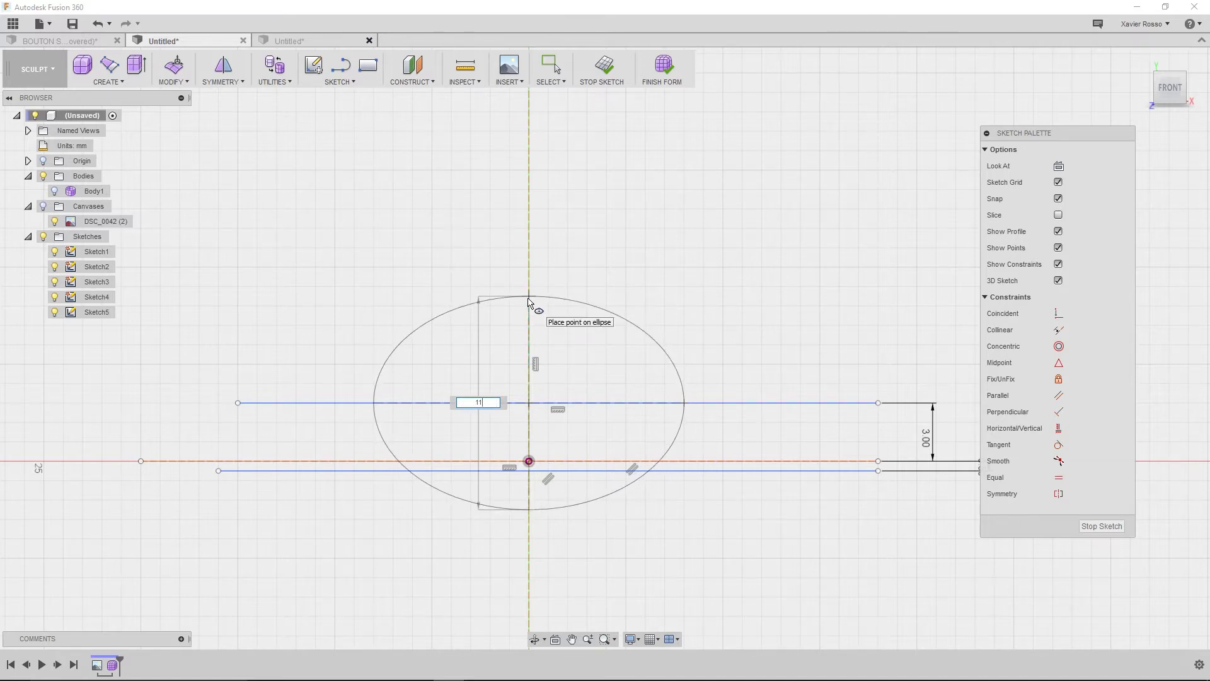
key("Return")
key("Escape")
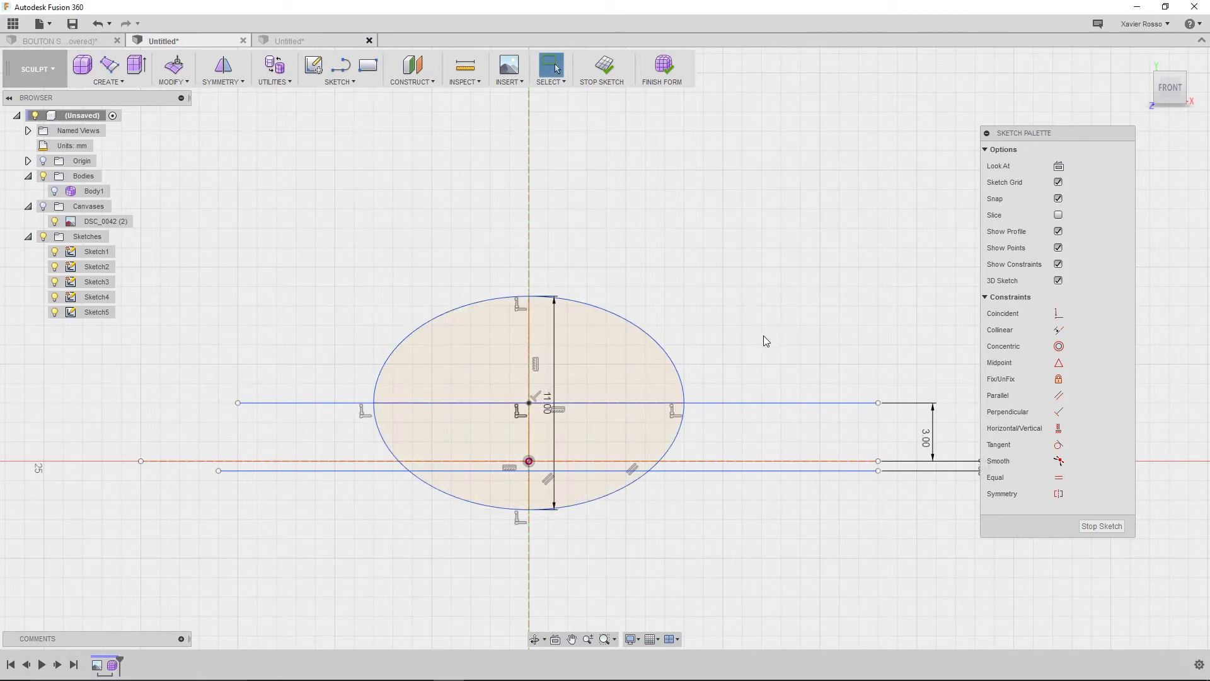
Draw a three-point arc between two points on the ellipse's upper edge, bulging downward through the vertical axis
scroll(719, 344, "up", 4)
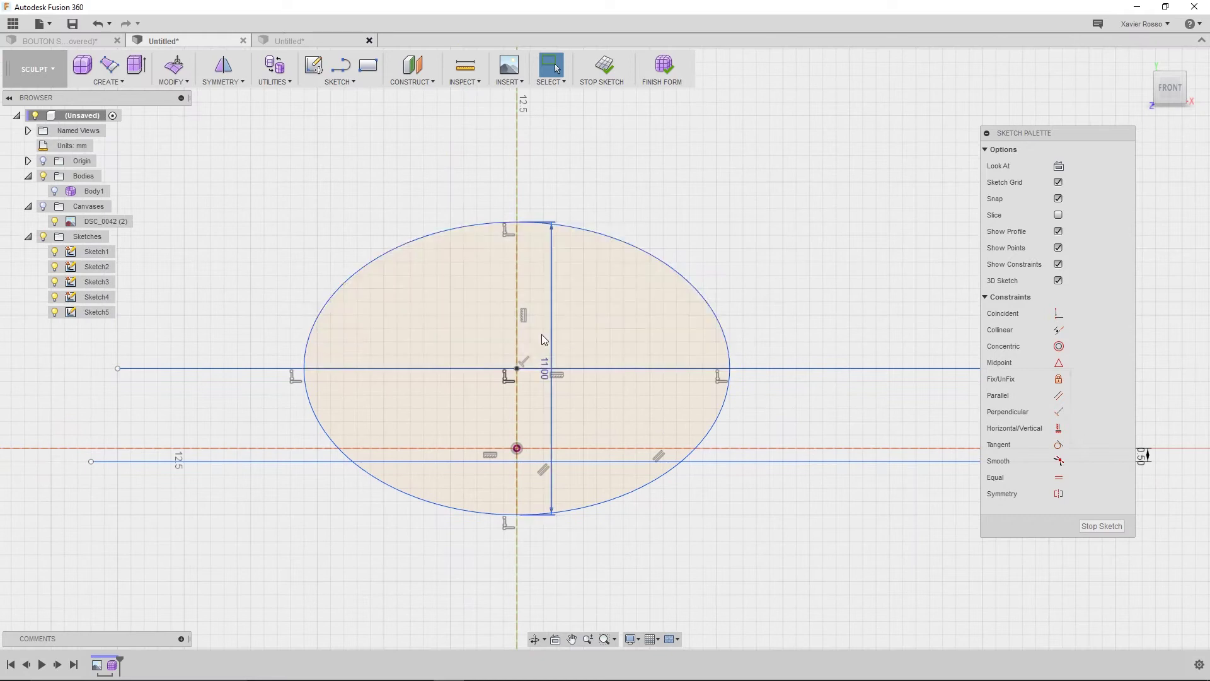
left_click(339, 81)
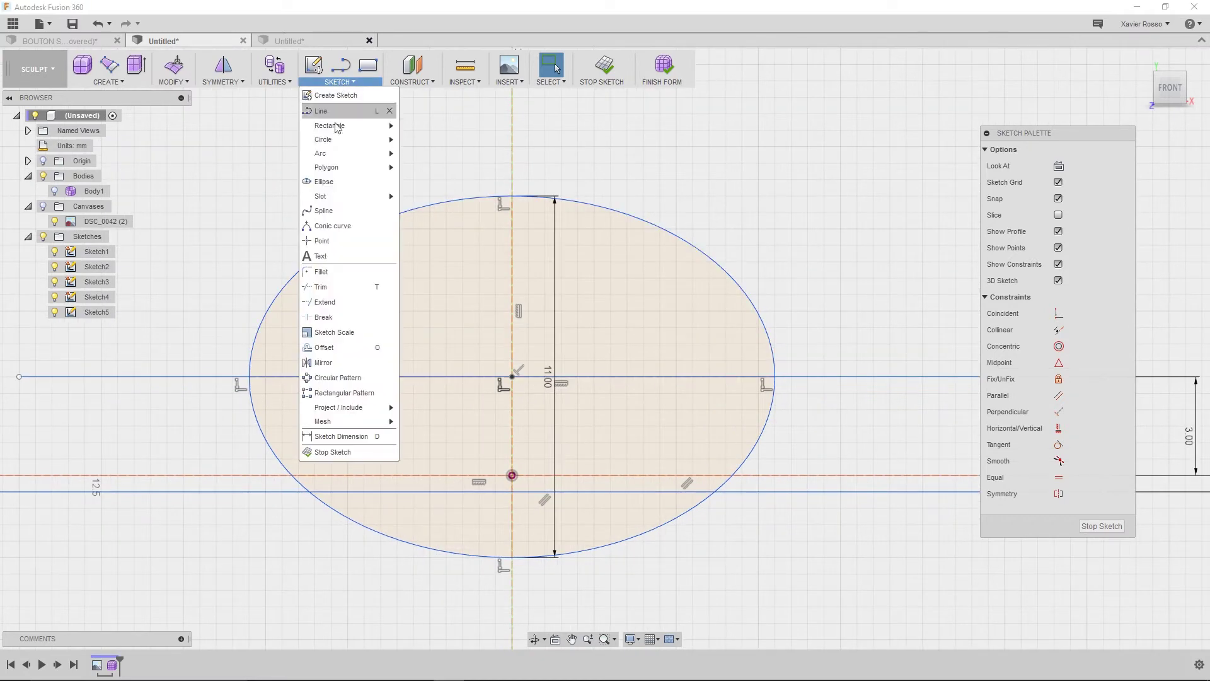
mouse_move(384, 153)
left_click(435, 168)
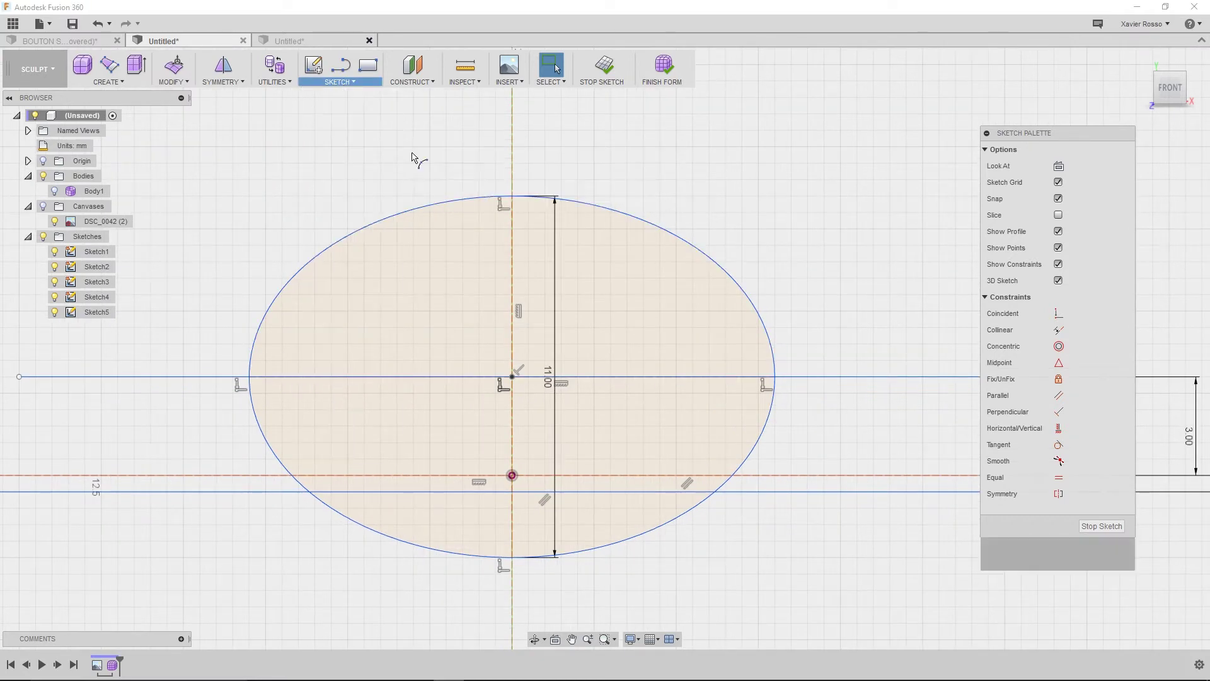
left_click(395, 215)
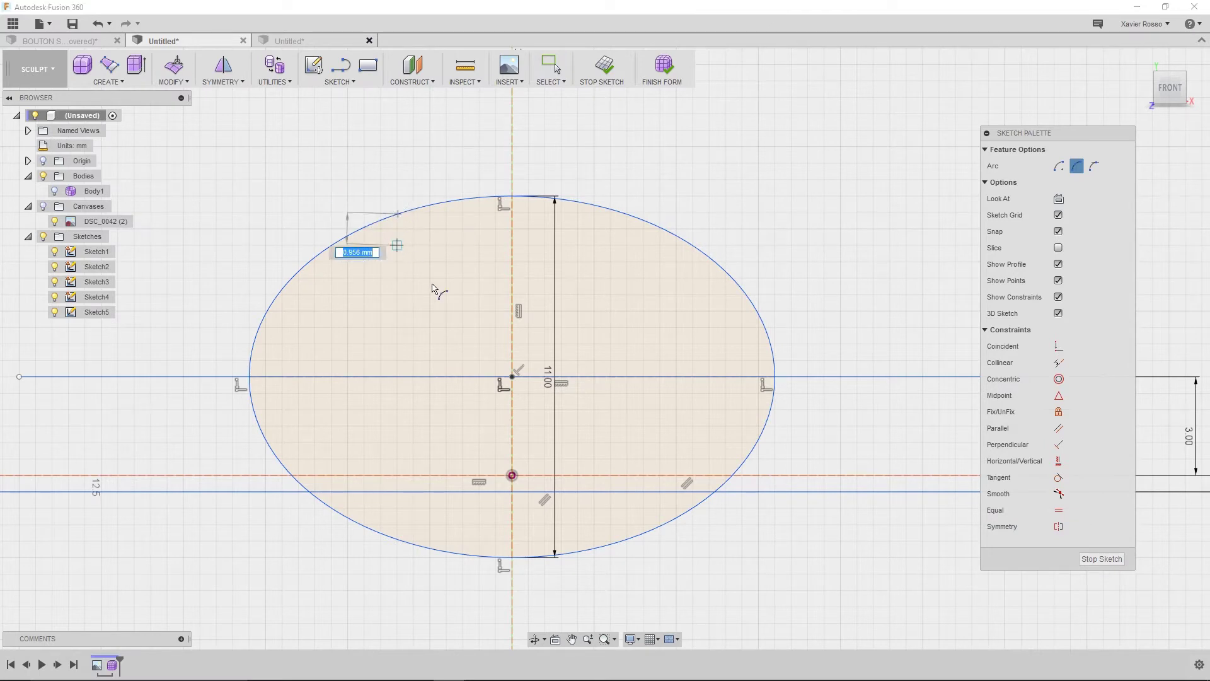
left_click(622, 213)
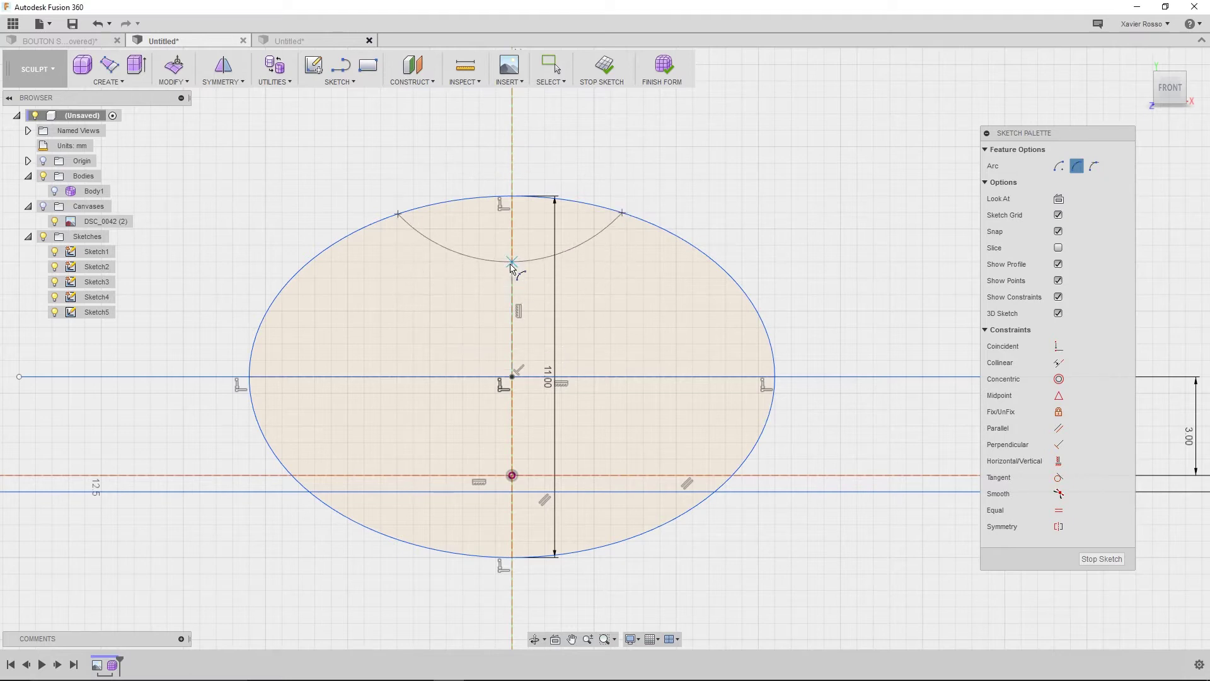
left_click(509, 297)
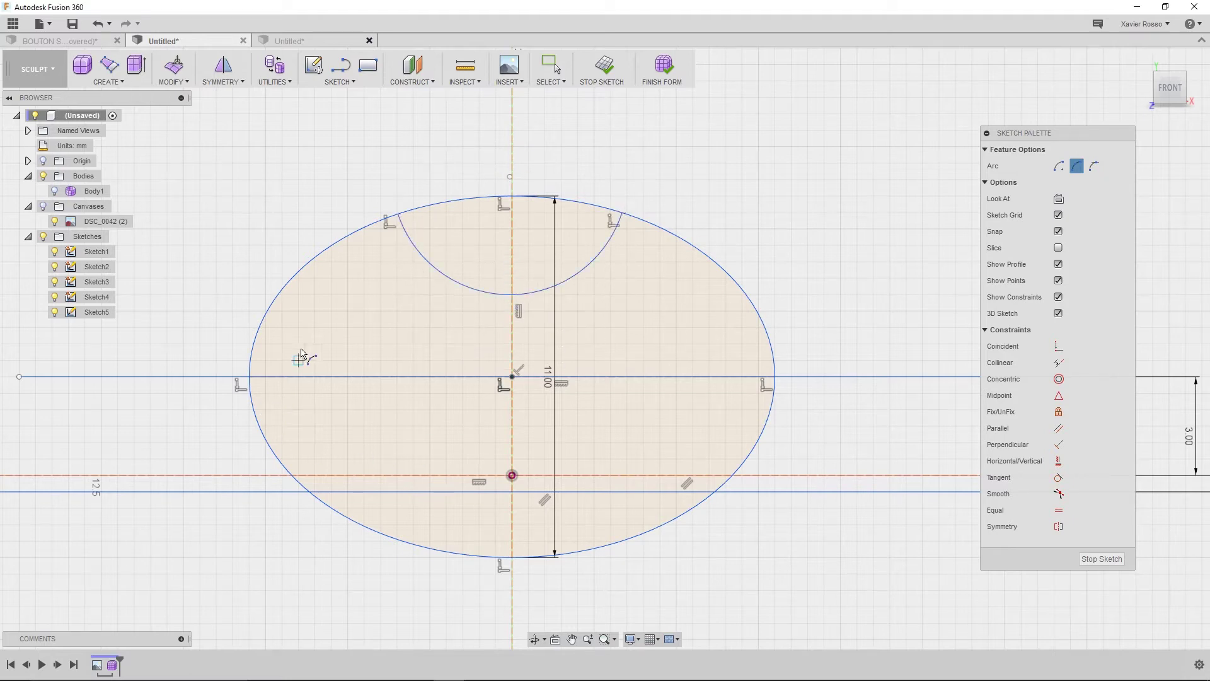
Draw a three-point spline from the arc's left side, curving down and outward inside the ellipse
left_click(348, 82)
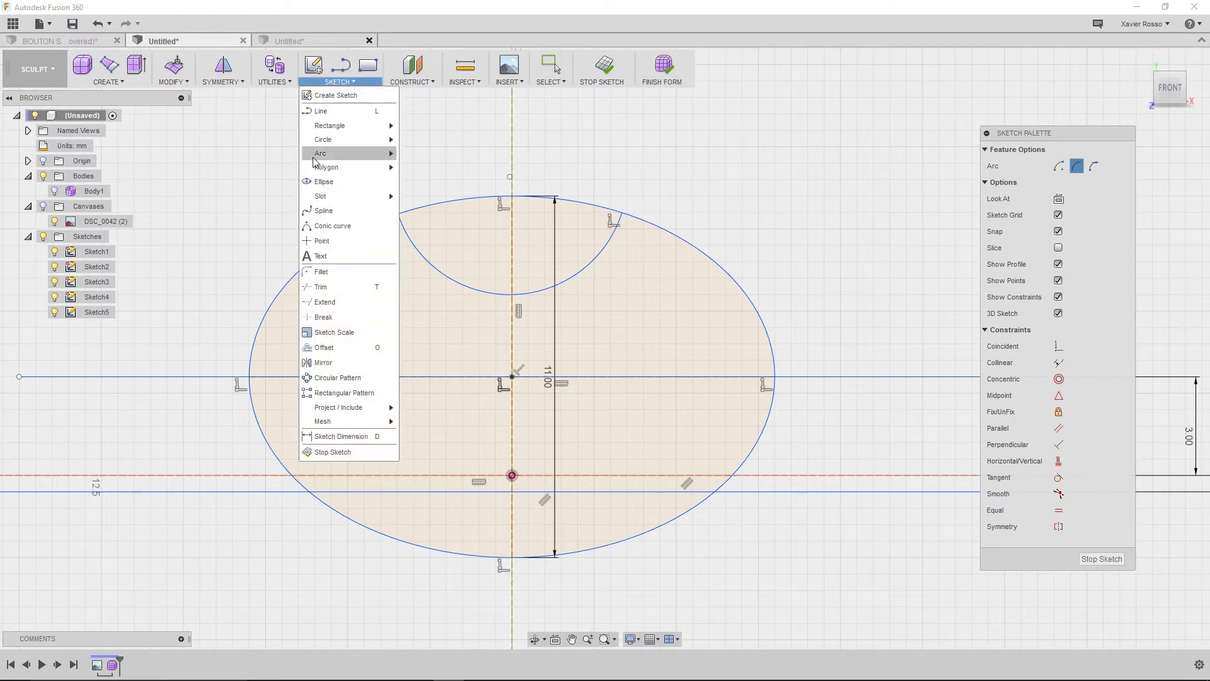
left_click(324, 211)
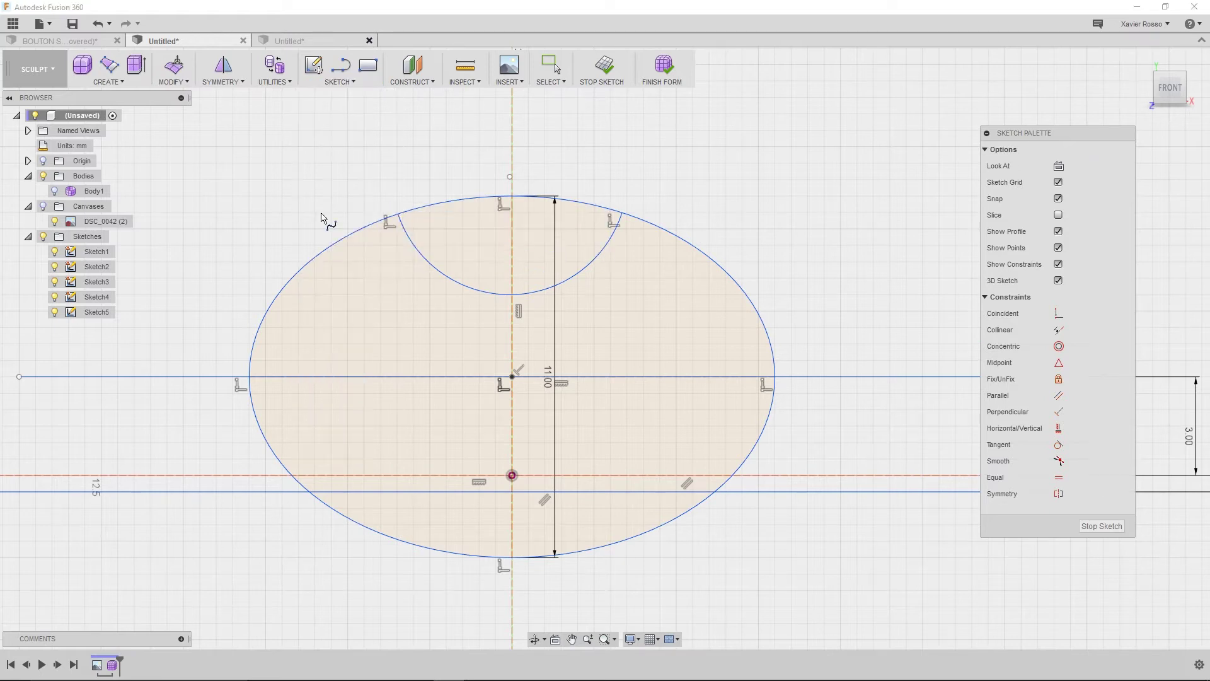
left_click(430, 263)
left_click(414, 295)
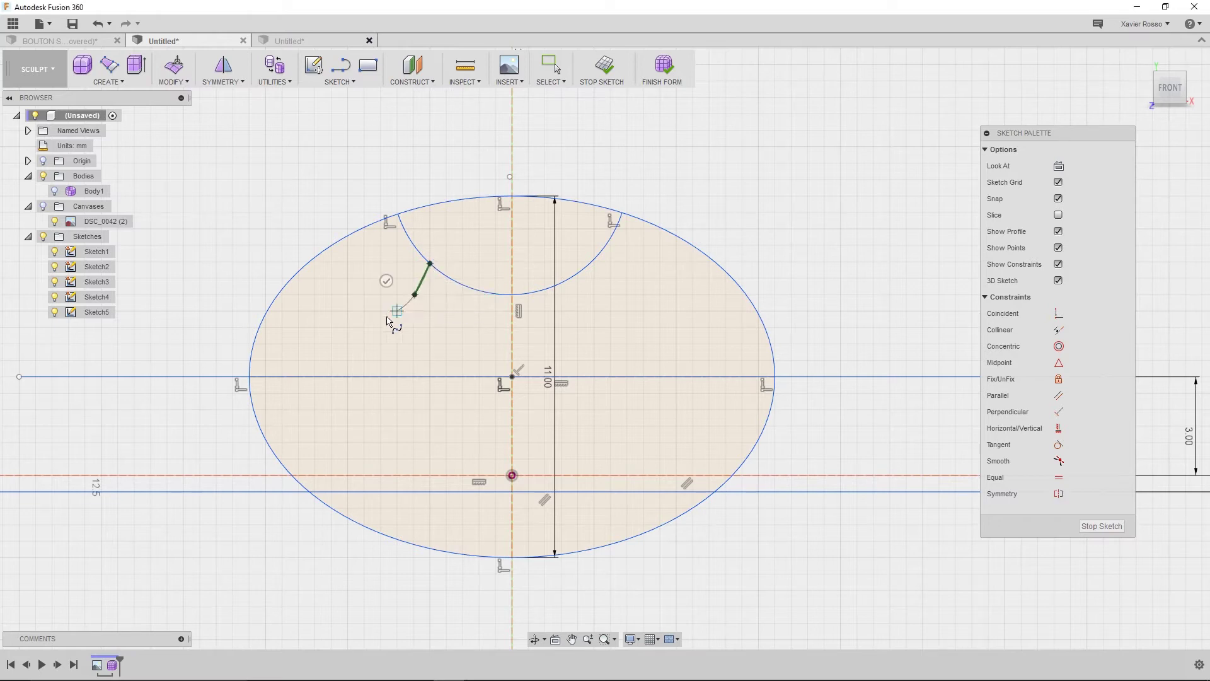
left_click(349, 328)
left_click(338, 298)
Draw a matching three-point spline from the arc's right side, mirroring the left one by eye
left_click(592, 261)
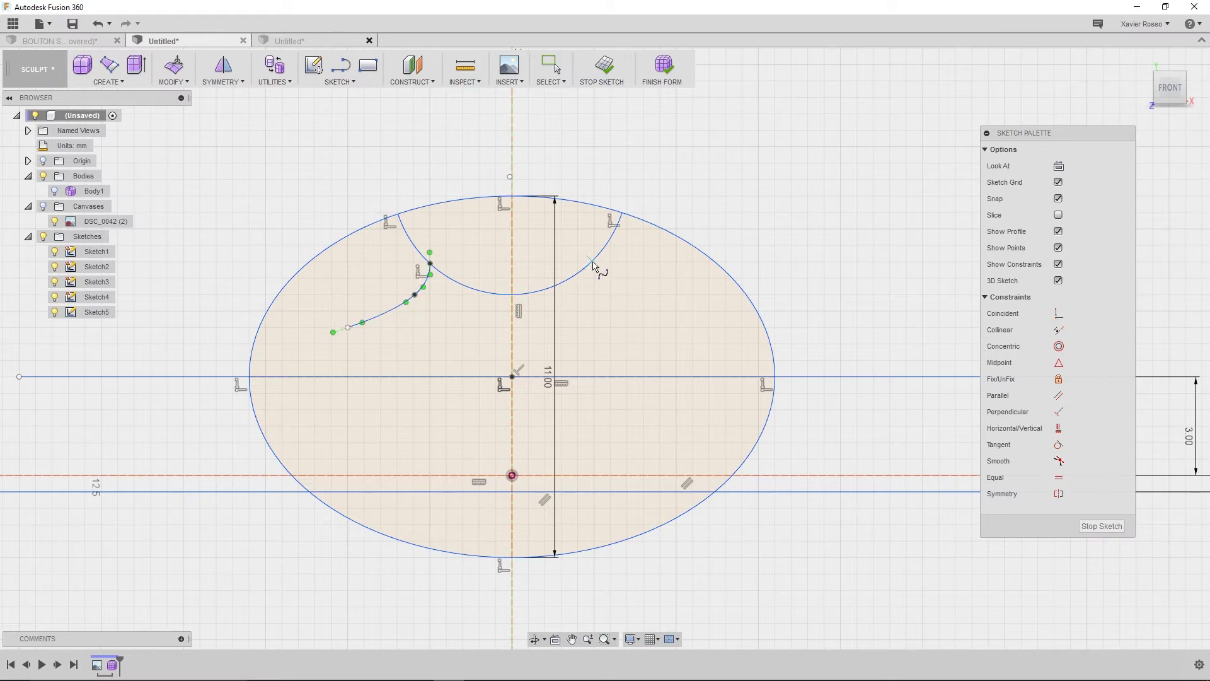
left_click(605, 295)
left_click(677, 327)
left_click(703, 314)
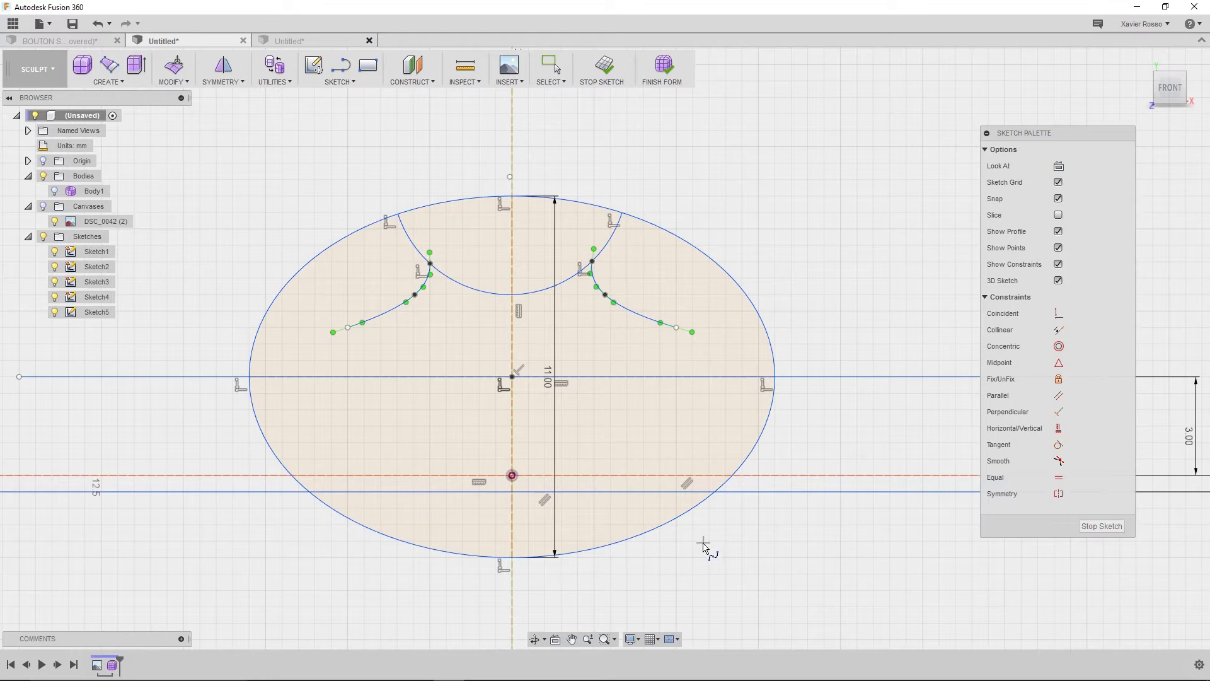
Trim away the part of the ellipse below the lower horizontal line
middle_click_drag(704, 543, 725, 512)
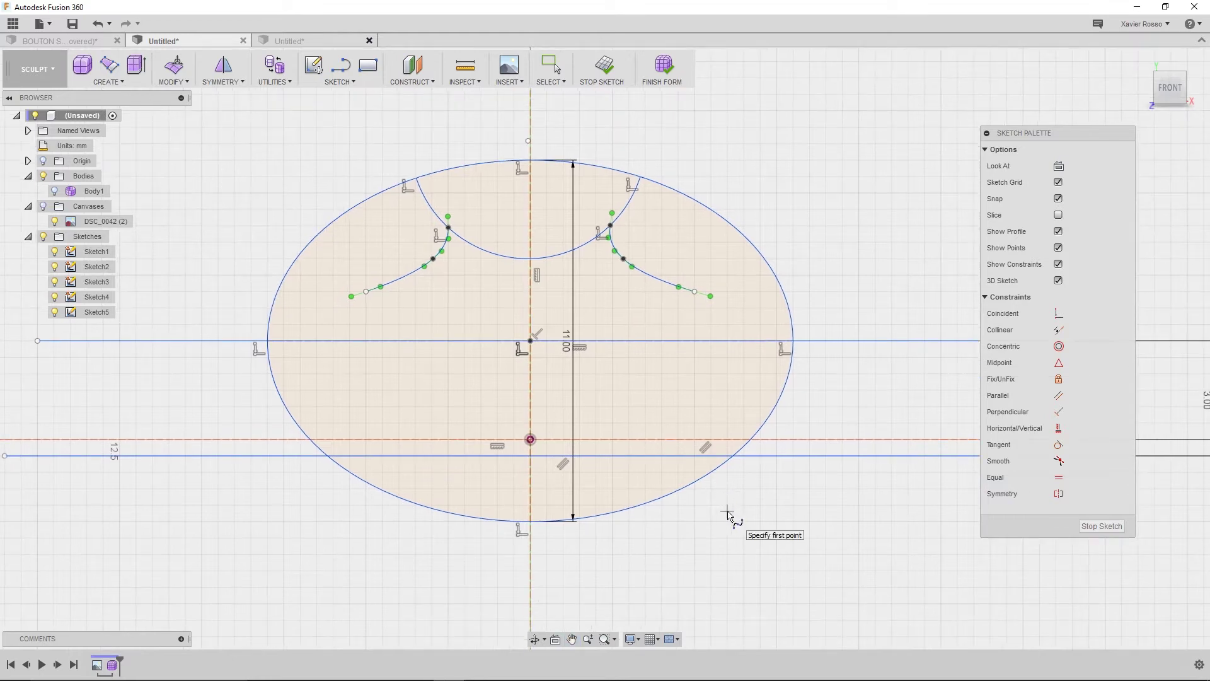
key("Escape")
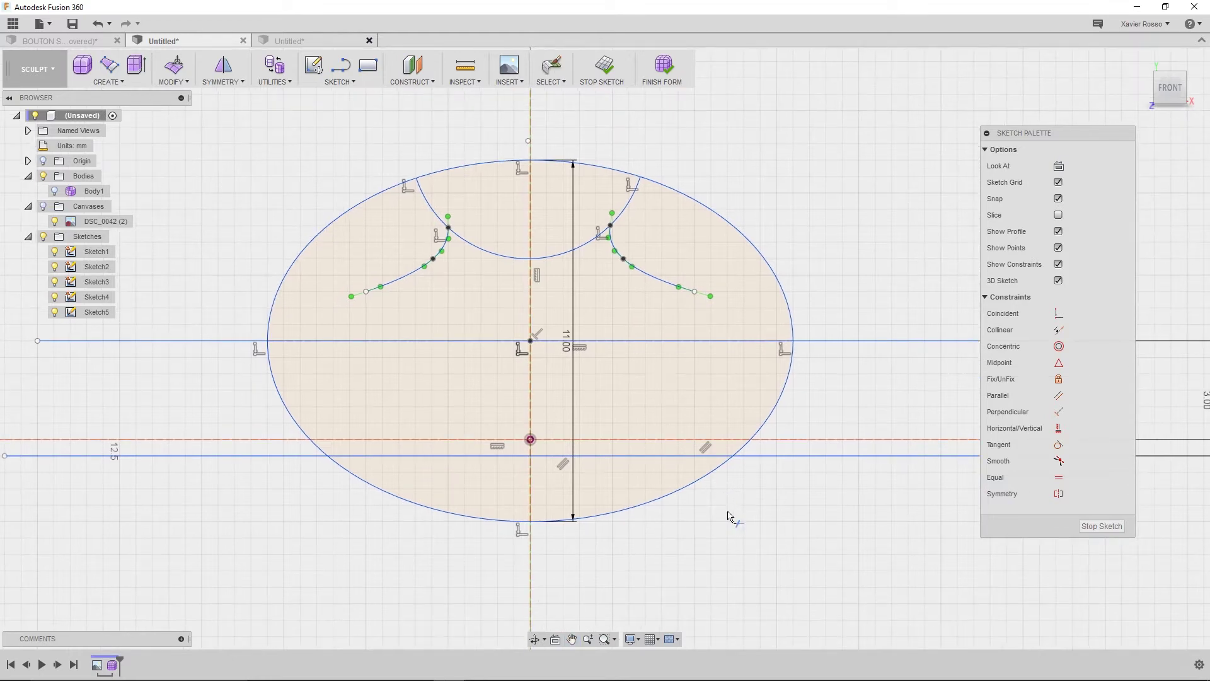
left_click(643, 514)
left_click(487, 527)
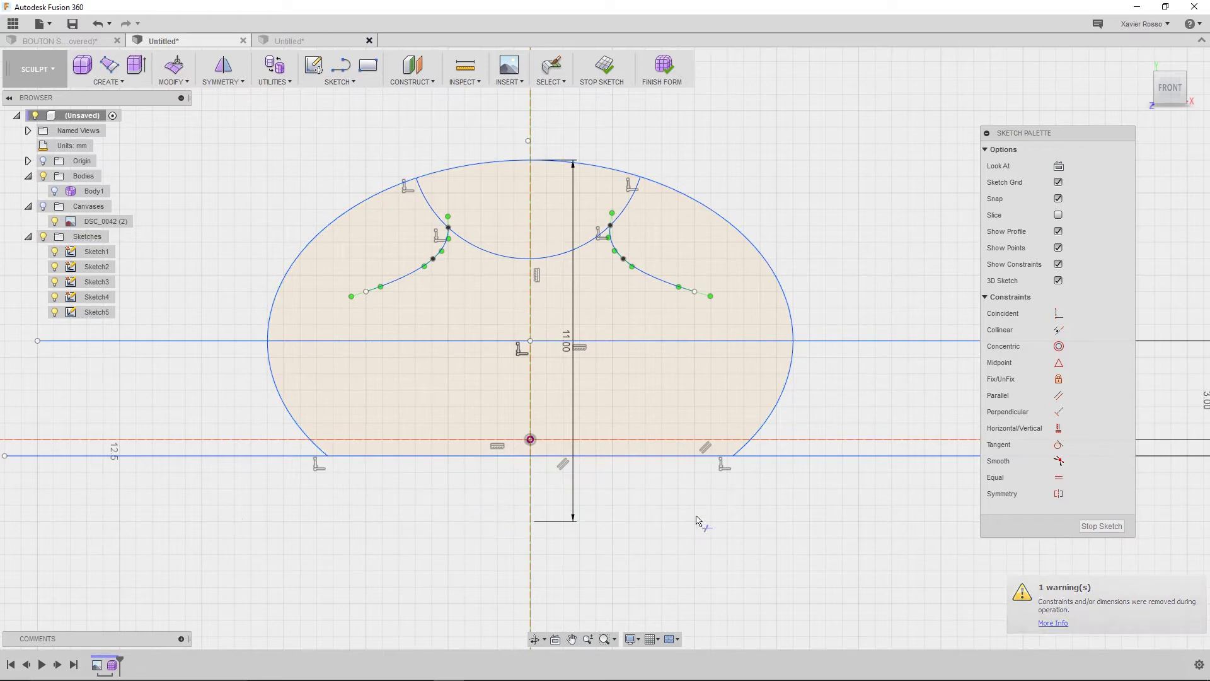
right_click(756, 508)
left_click(837, 542)
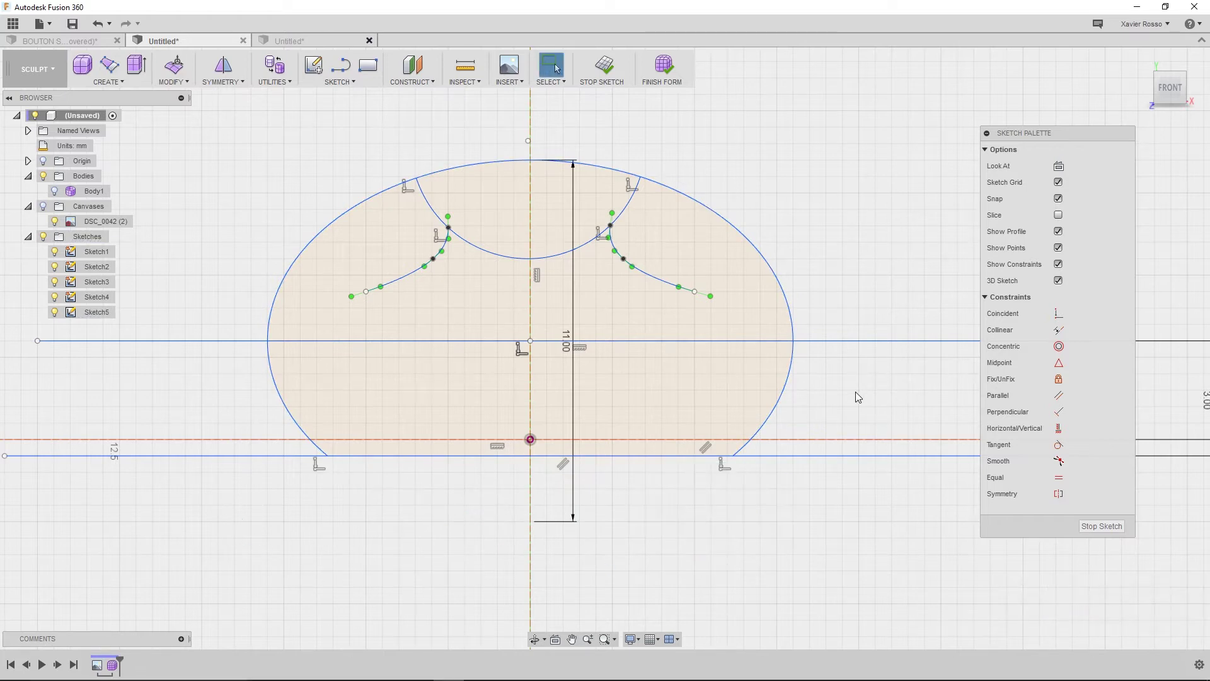
Convert the upper and lower horizontal lines to construction lines and finish the sketch
scroll(856, 392, "down", 4)
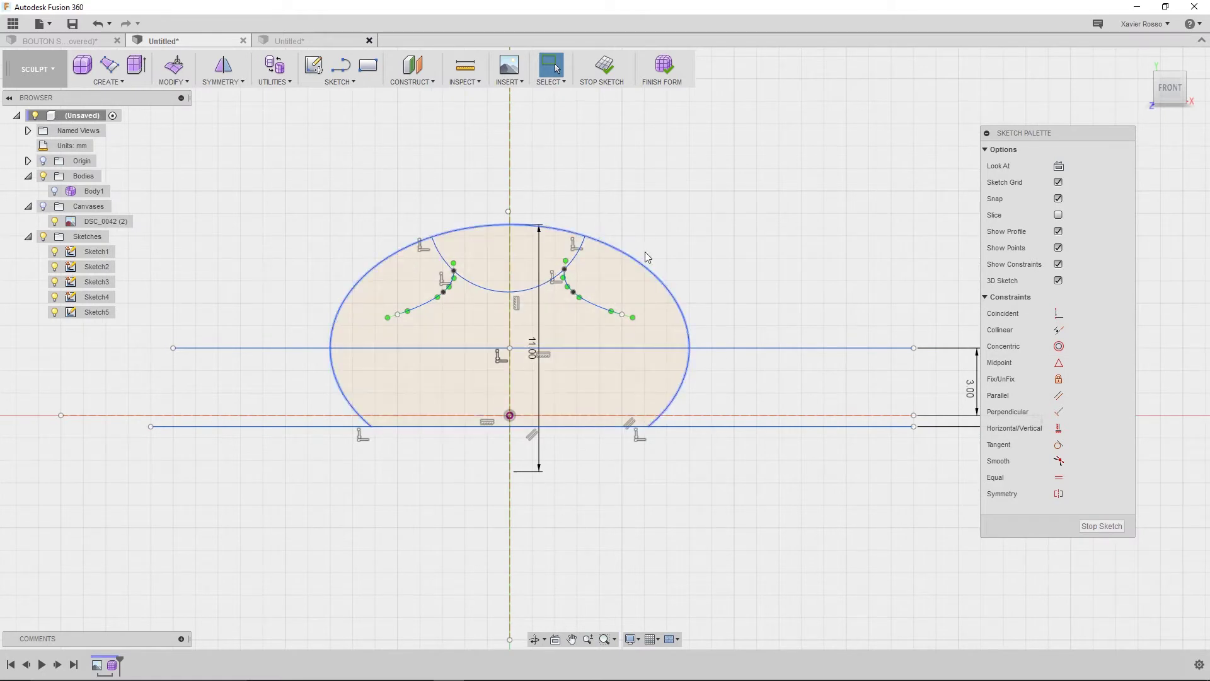
left_click(756, 348)
left_click(752, 427, "shift")
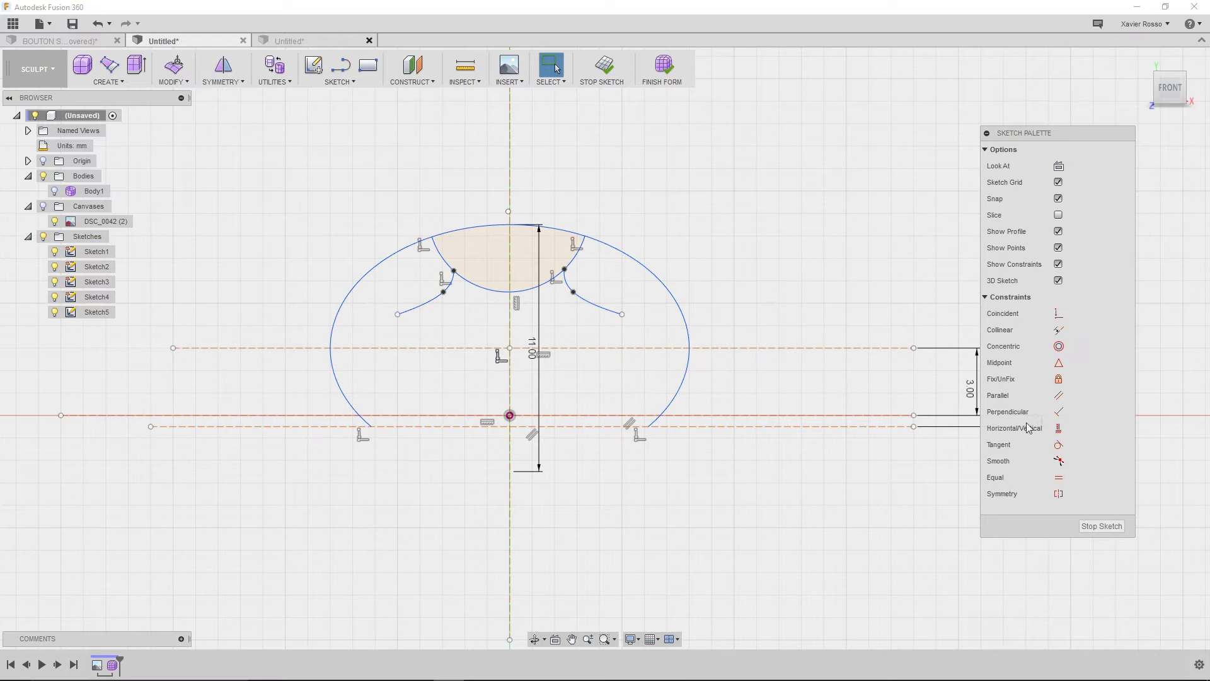
left_click(1101, 526)
Start a Pipe form along the trimmed ellipse, the arc and both splines as paths
middle_click_drag(705, 239, 621, 280)
left_click(120, 82)
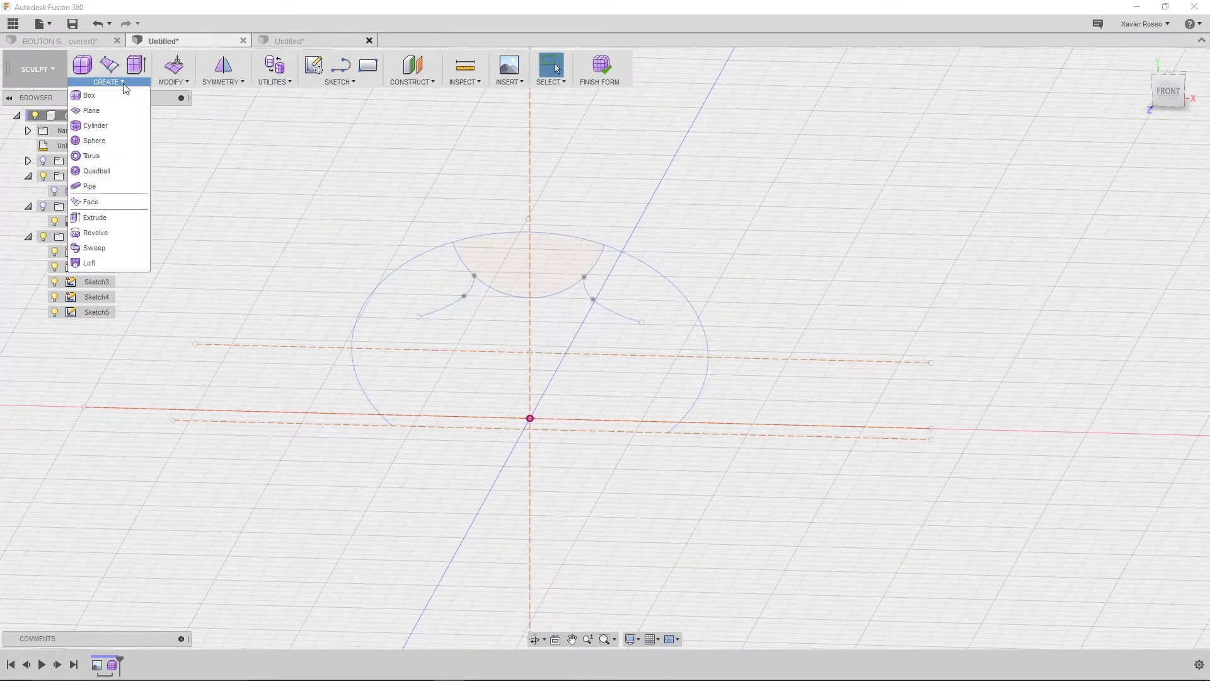
left_click(110, 187)
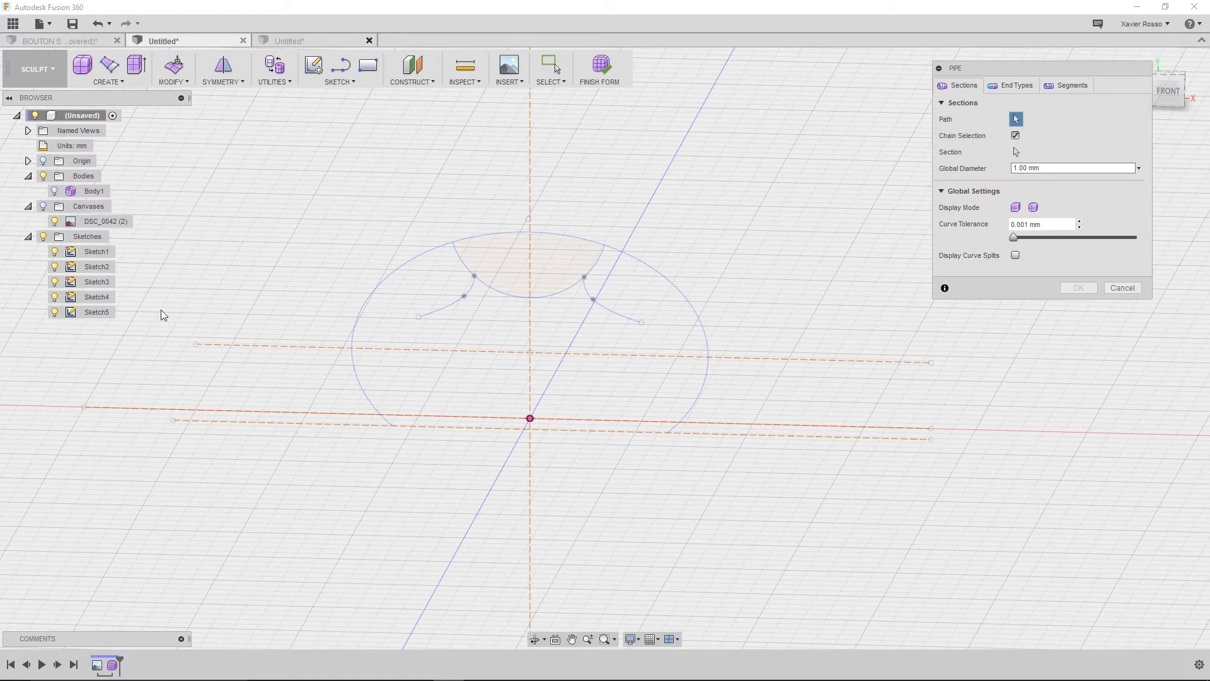
left_click(398, 280)
left_click(449, 308)
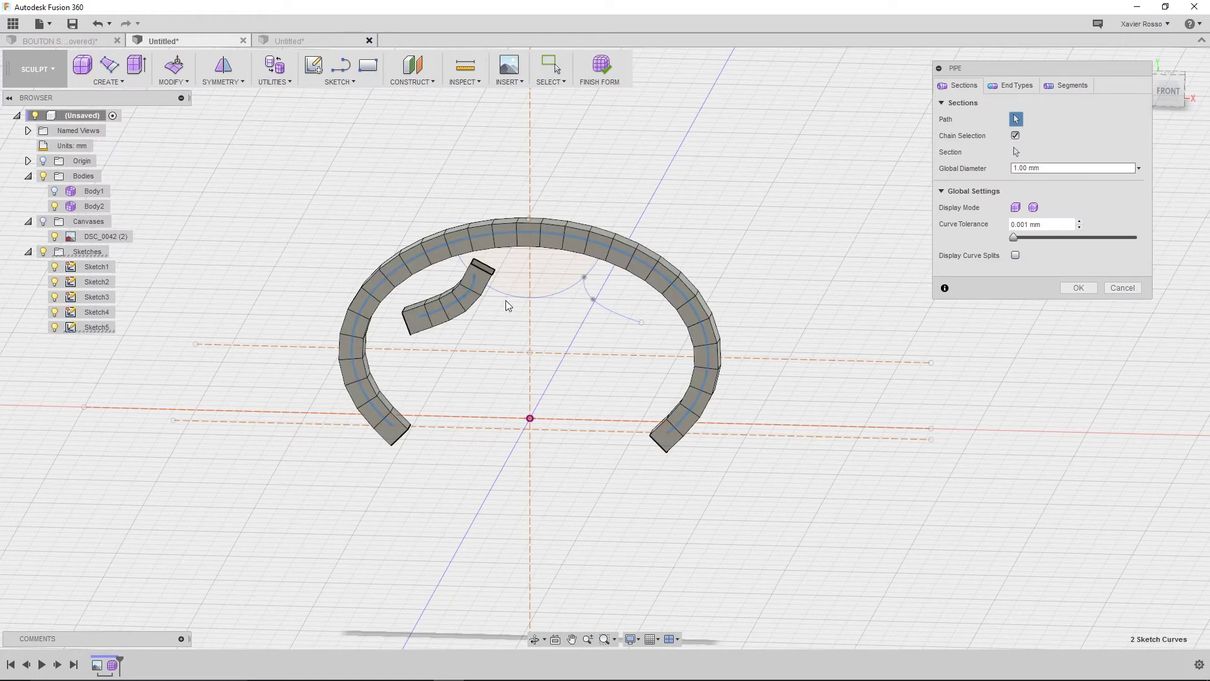
left_click(515, 295)
left_click(600, 305)
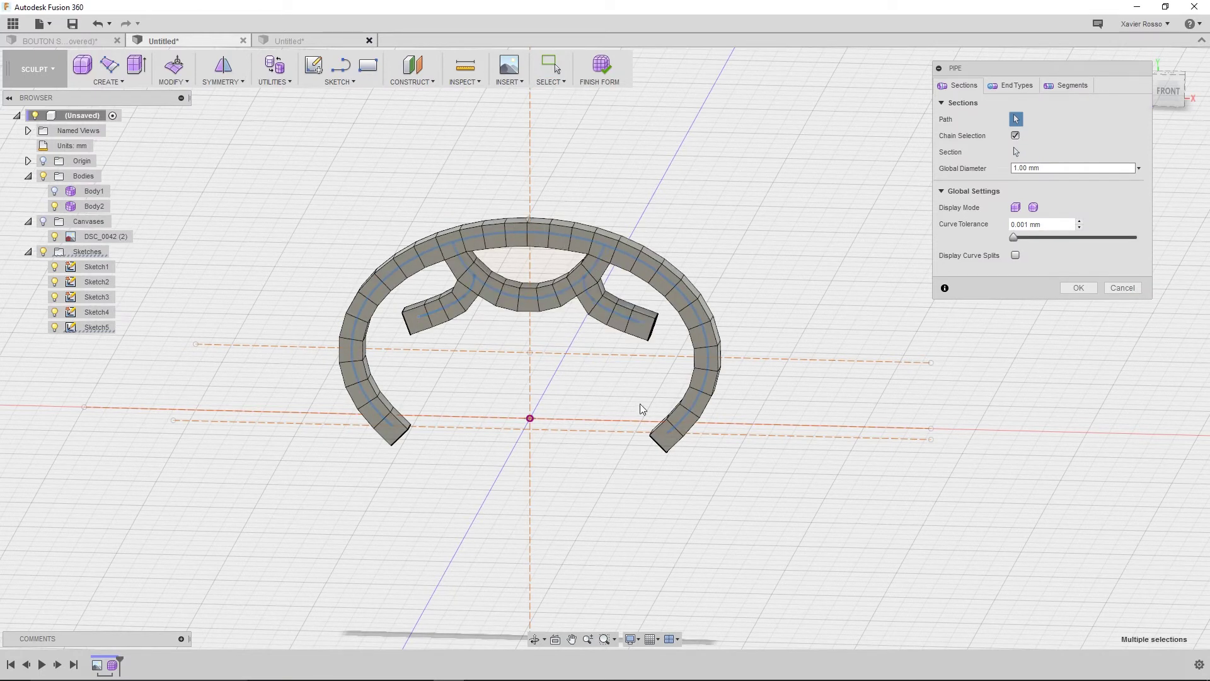
middle_click_drag(614, 410, 561, 433, "shift")
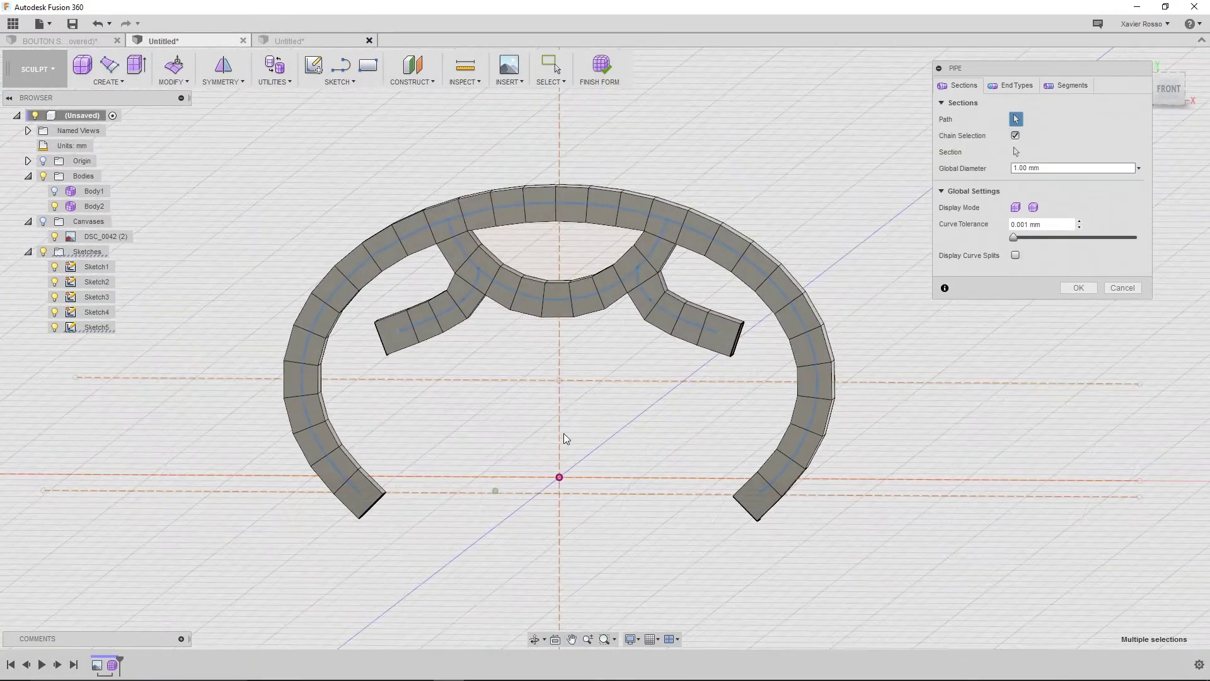
Try a global diameter of 20 mm for the pipe and examine the preview
left_click(1051, 169)
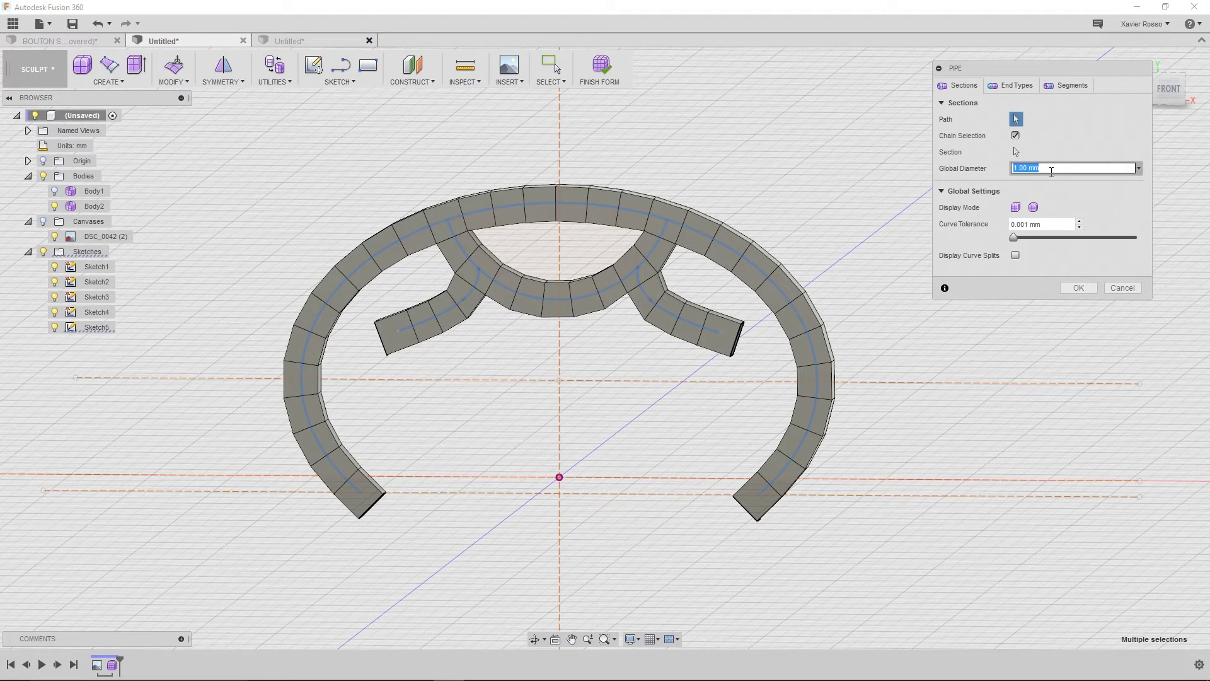
type("20")
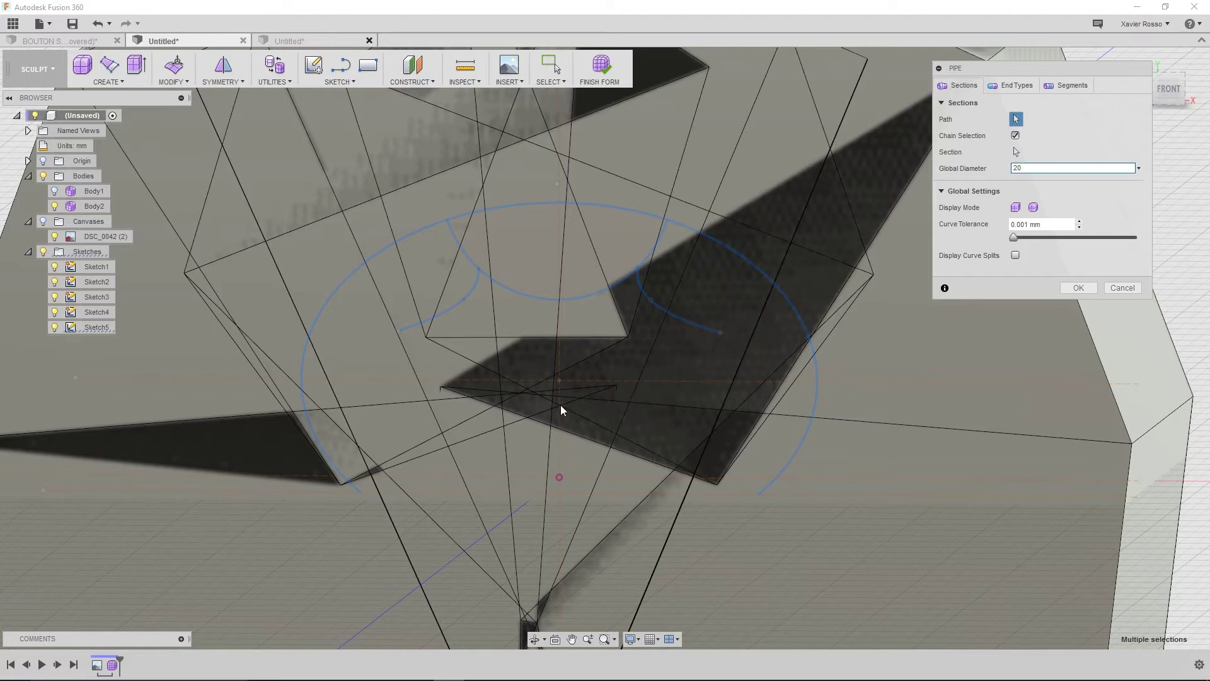
scroll(555, 410, "up", 3)
scroll(555, 431, "down", 4)
scroll(555, 431, "down", 5)
mouse_move(557, 430)
middle_mouse_down("shift")
mouse_move(750, 423)
mouse_move(609, 447)
middle_mouse_up("shift")
scroll(609, 448, "up", 2)
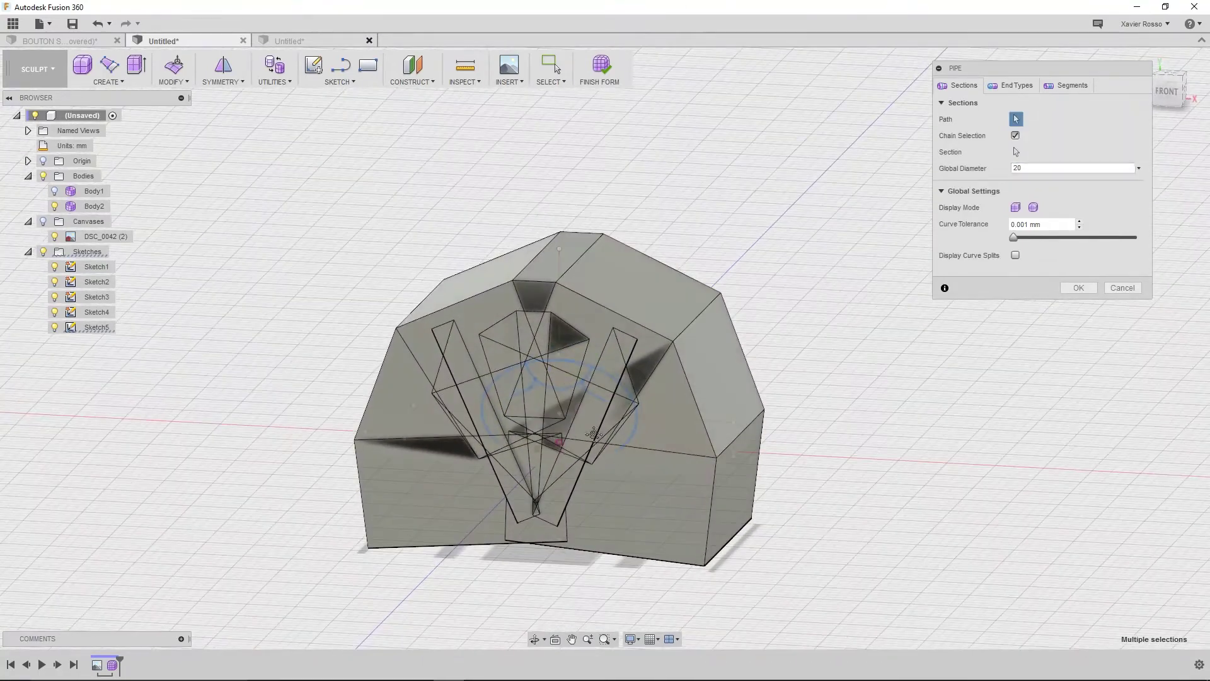
scroll(566, 409, "up", 3)
middle_click_drag(603, 371, 646, 401)
left_click_drag(995, 63, 1007, 107)
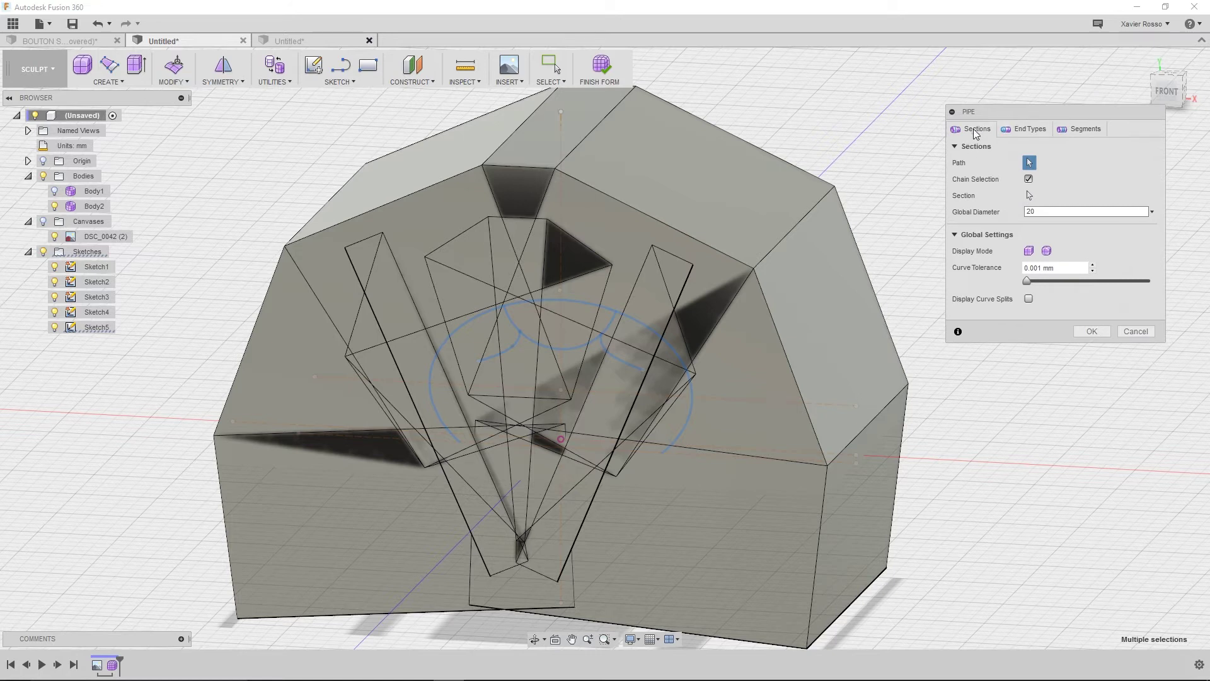
Set the pipe's global diameter to 1 mm
left_click(1037, 211)
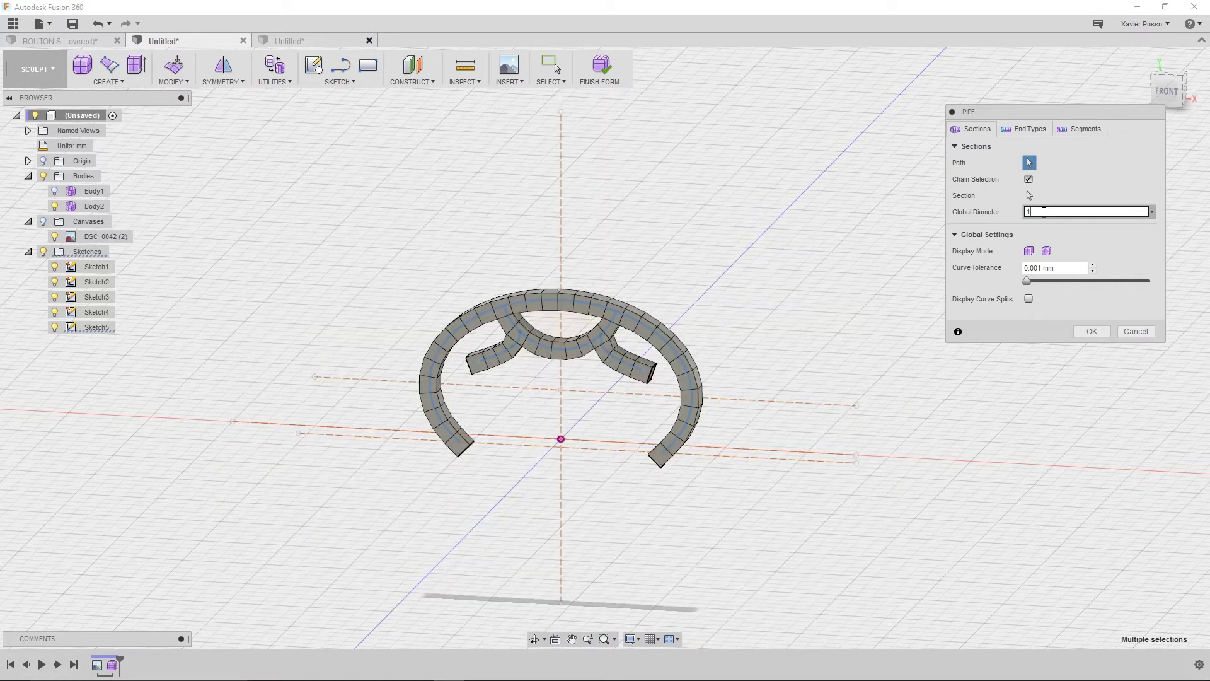
scroll(594, 285, "up", 5)
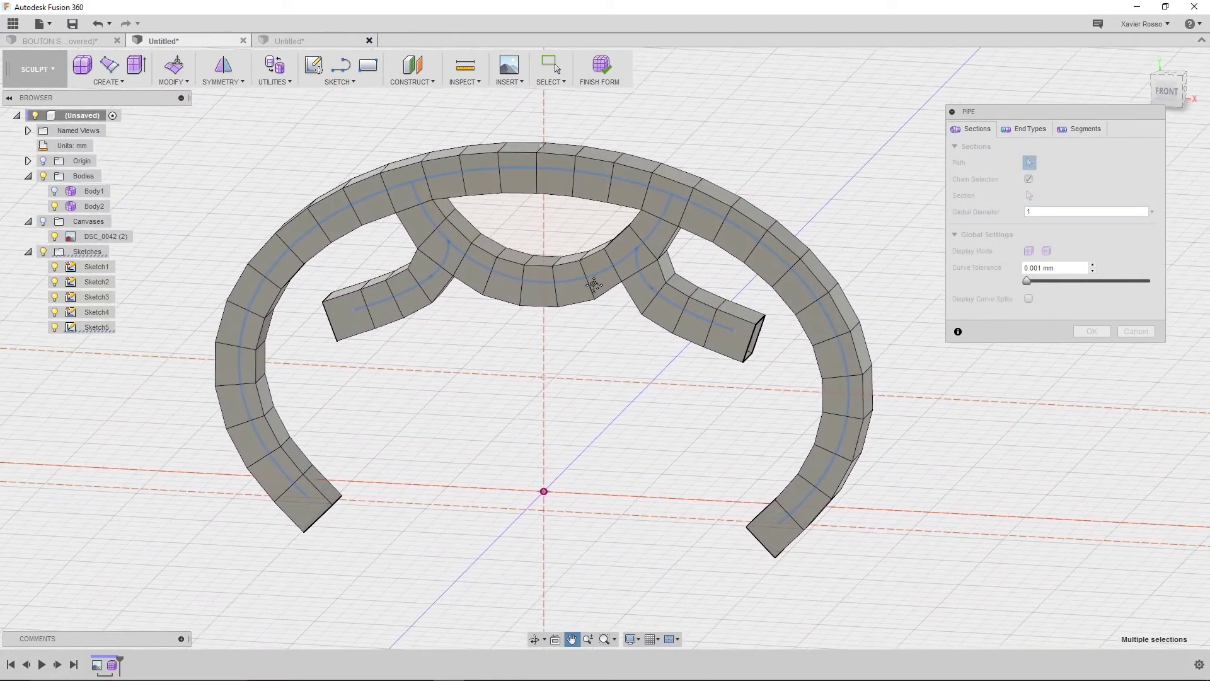
mouse_move(615, 271)
middle_mouse_down("shift")
mouse_move(675, 309)
mouse_move(629, 335)
mouse_move(643, 335)
middle_mouse_up("shift")
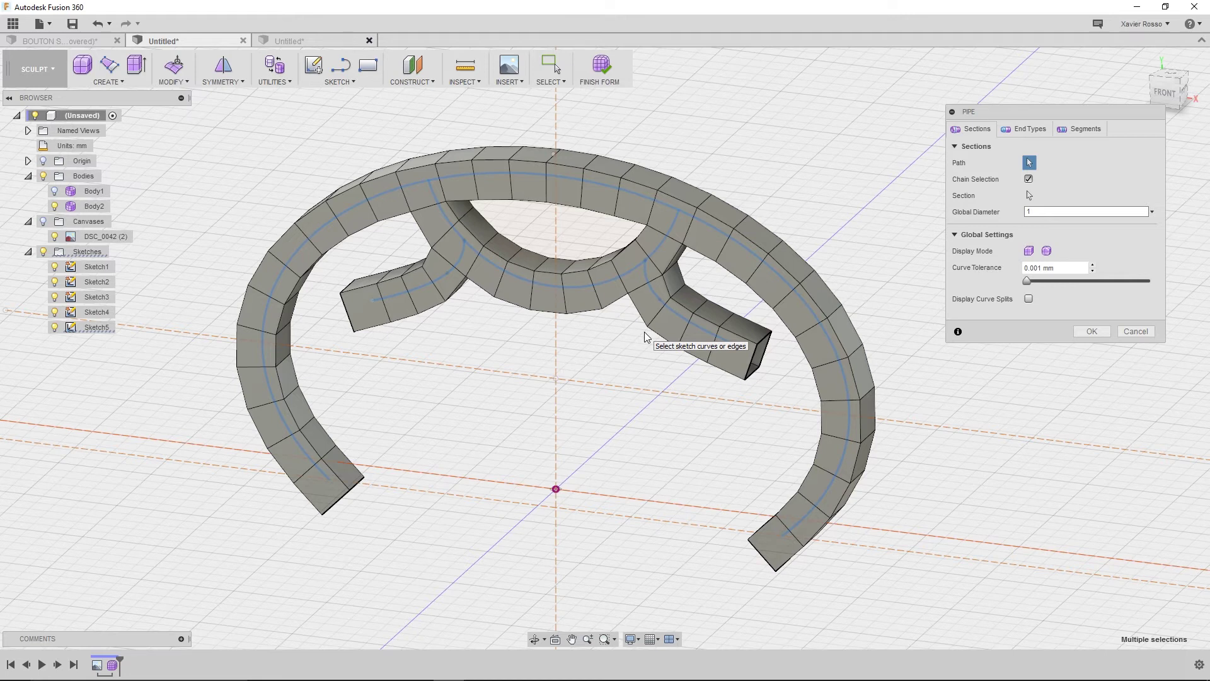
left_click_drag(988, 122, 1012, 100)
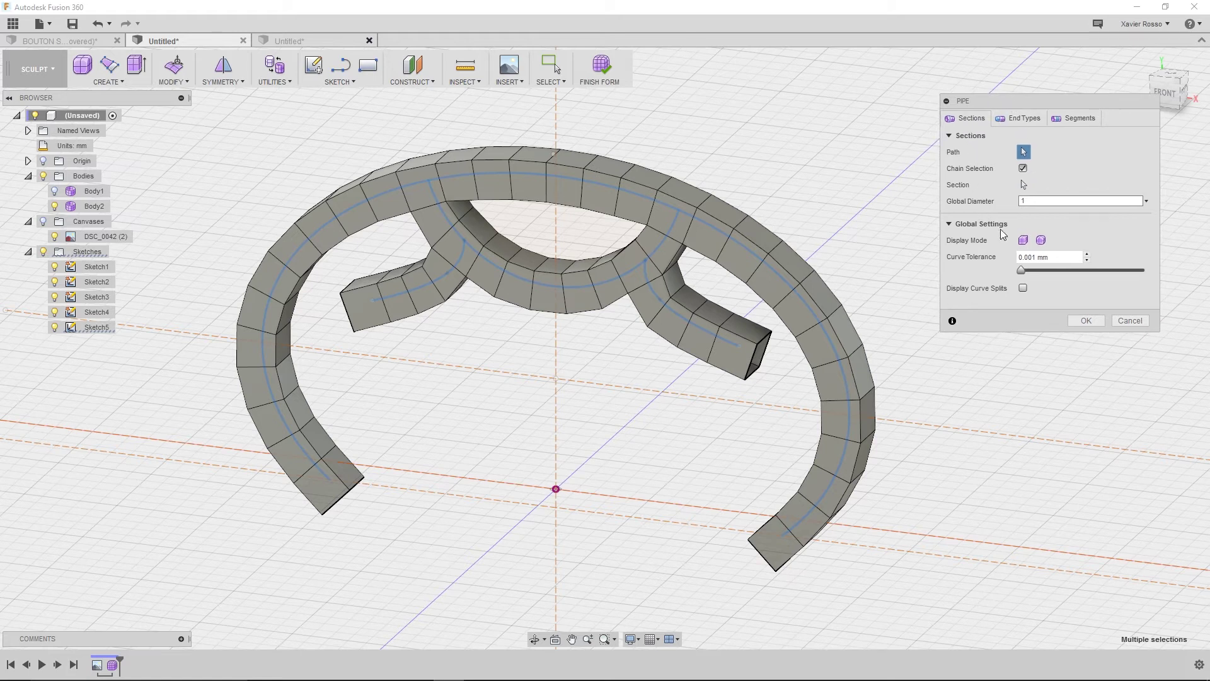
Switch the pipe's display mode to smooth and inspect the rounded branches and their ends
left_click(1041, 241)
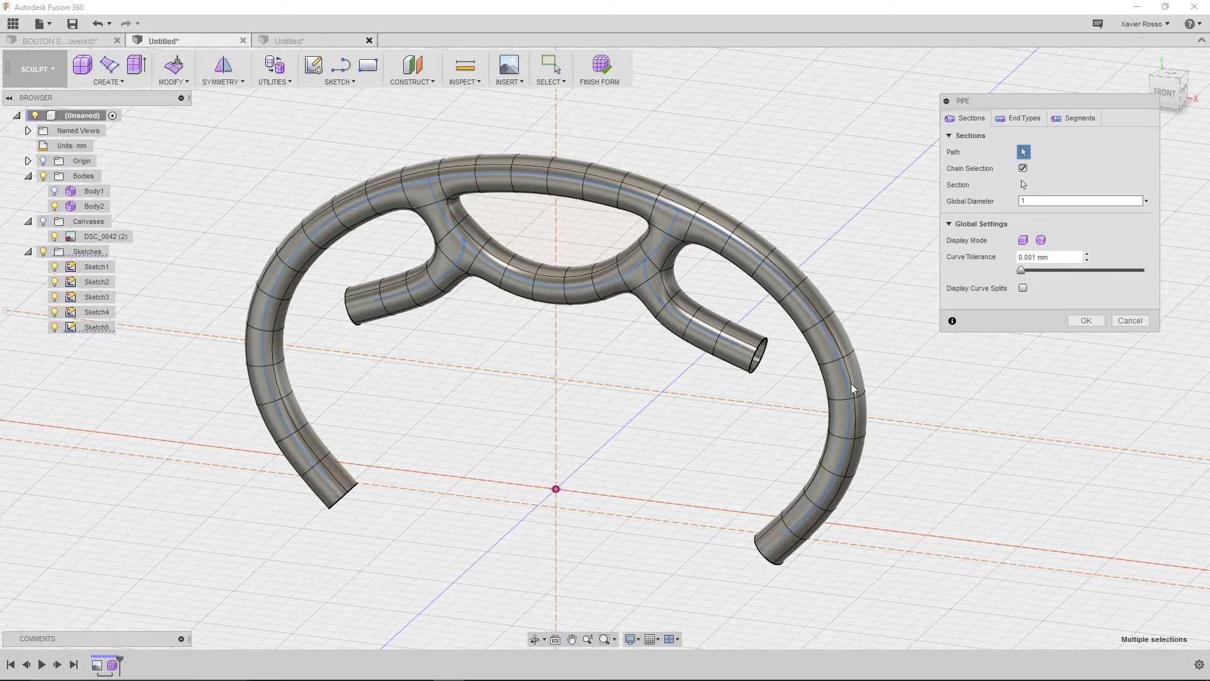
middle_click_drag(846, 380, 759, 363, "shift")
scroll(759, 363, "up", 2)
scroll(755, 362, "down", 2)
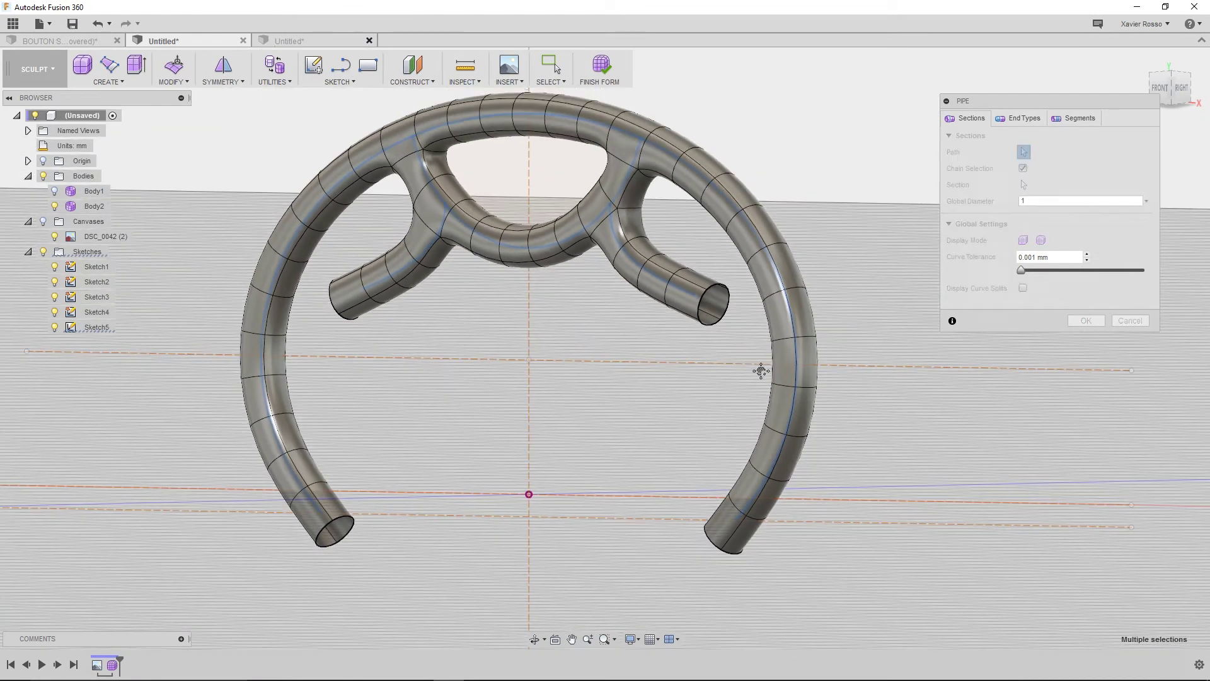
scroll(757, 385, "down", 1)
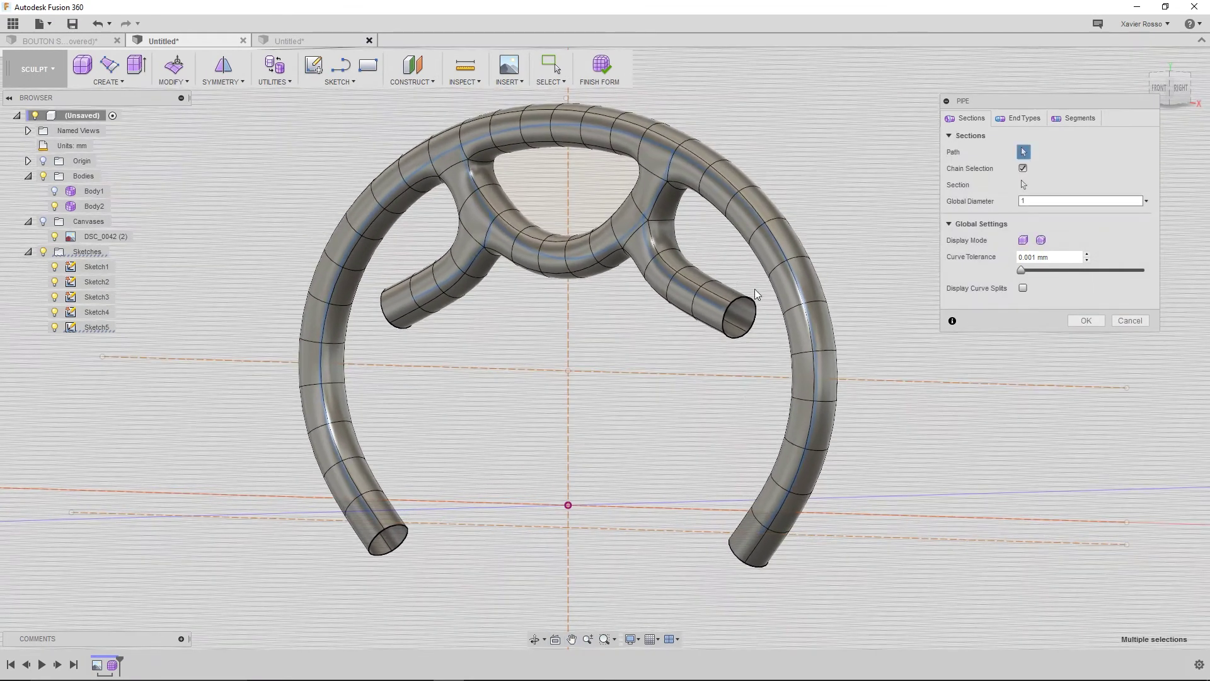
Set the end type of the pipe's open ends to Square
left_click_drag(989, 101, 968, 127)
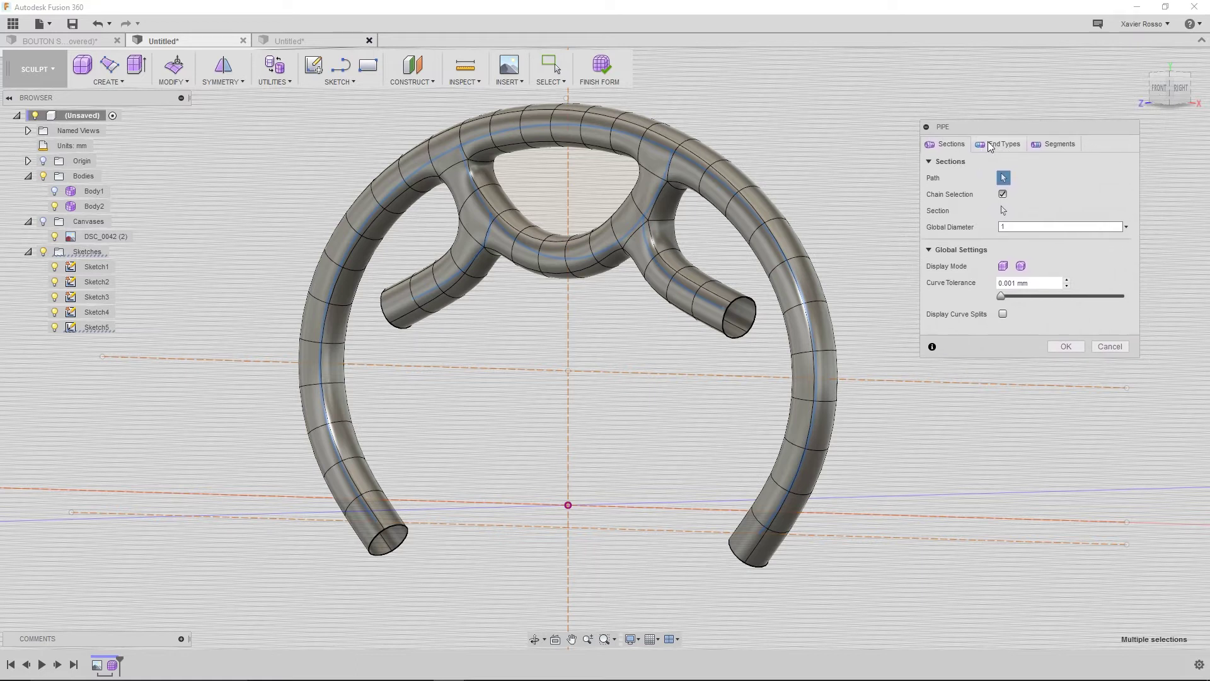
left_click(1007, 145)
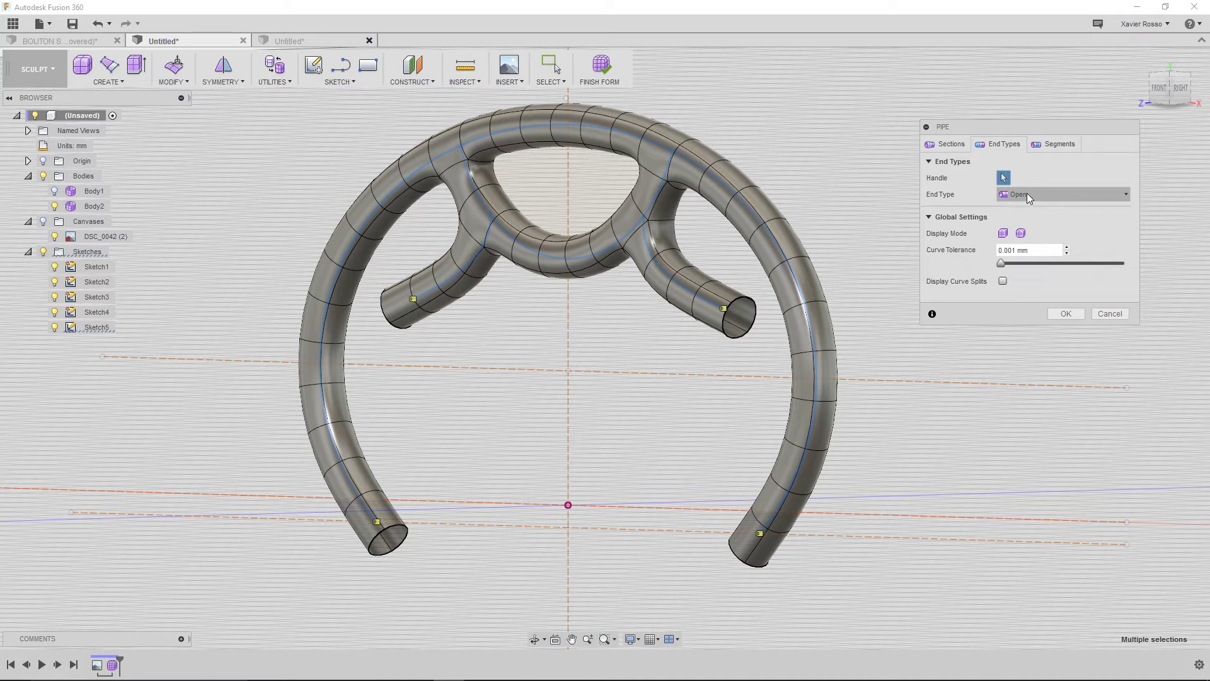
left_click(1027, 194)
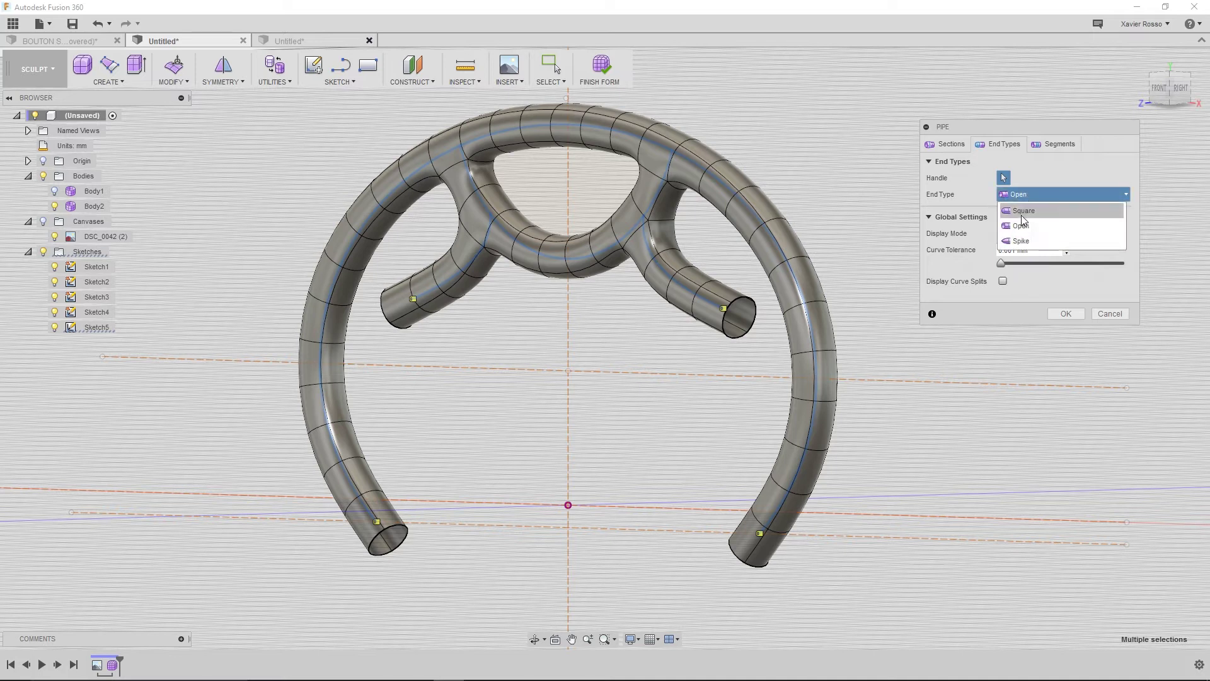
left_click(1022, 213)
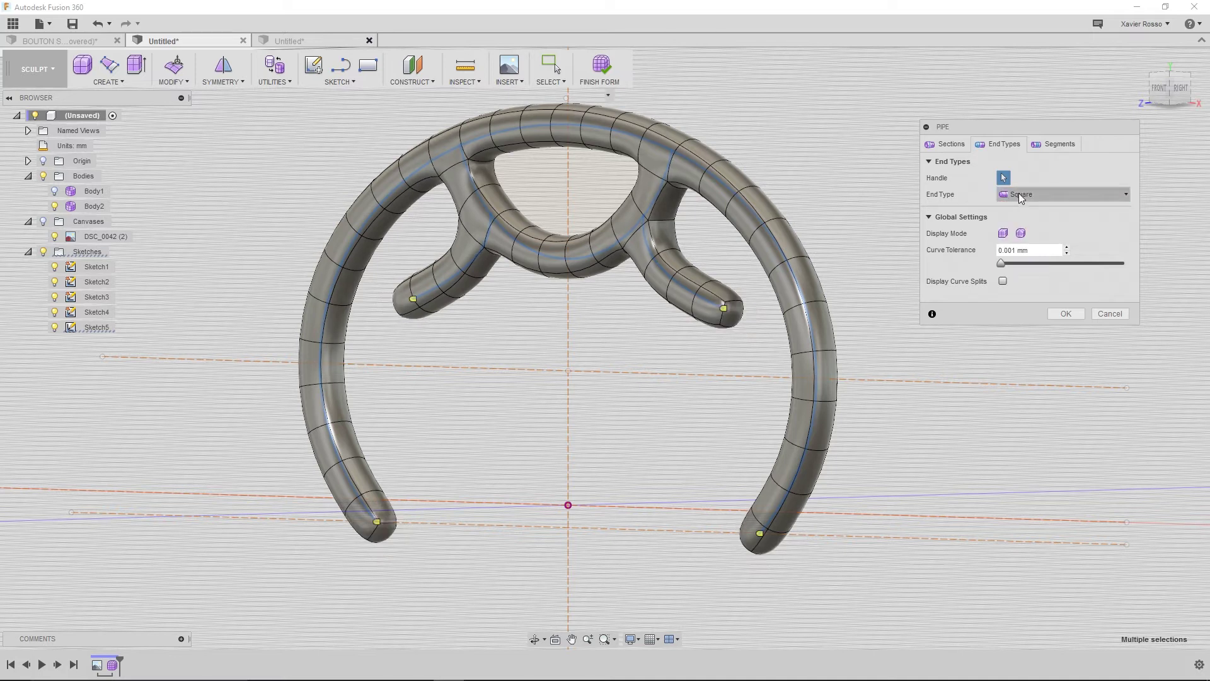
Try the Spike end type on the pipe and examine the pointed tips up close and across the whole form
left_click(1019, 192)
left_click(1020, 241)
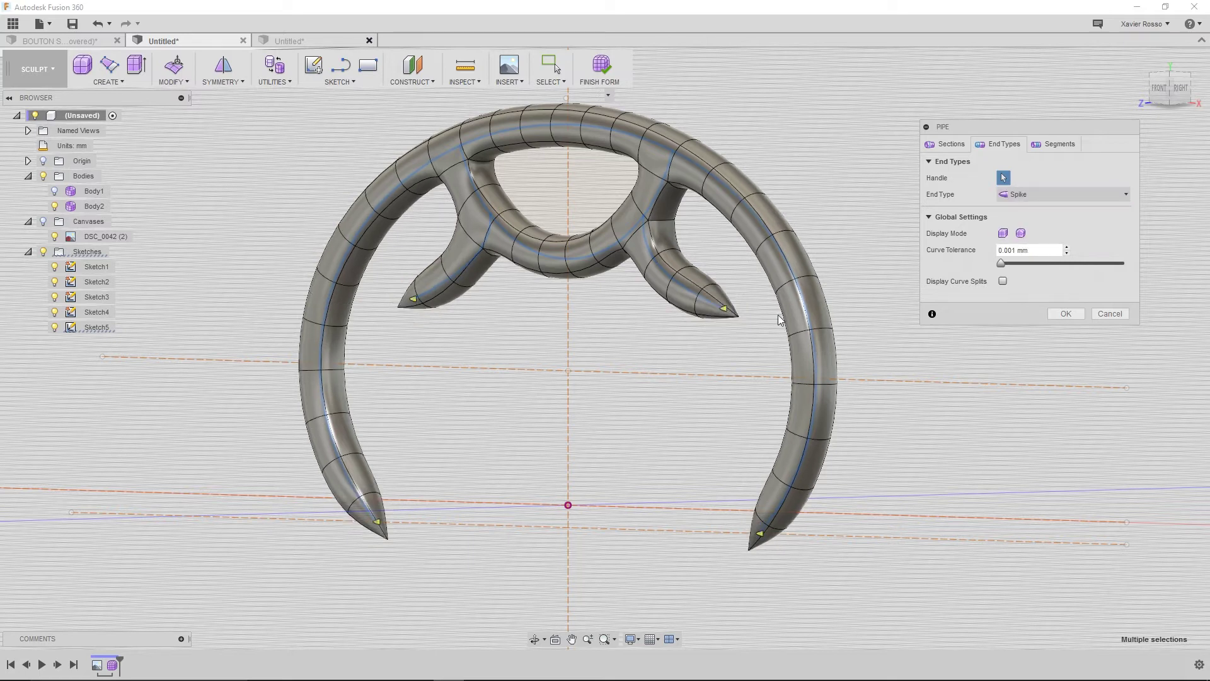
scroll(744, 316, "up", 10)
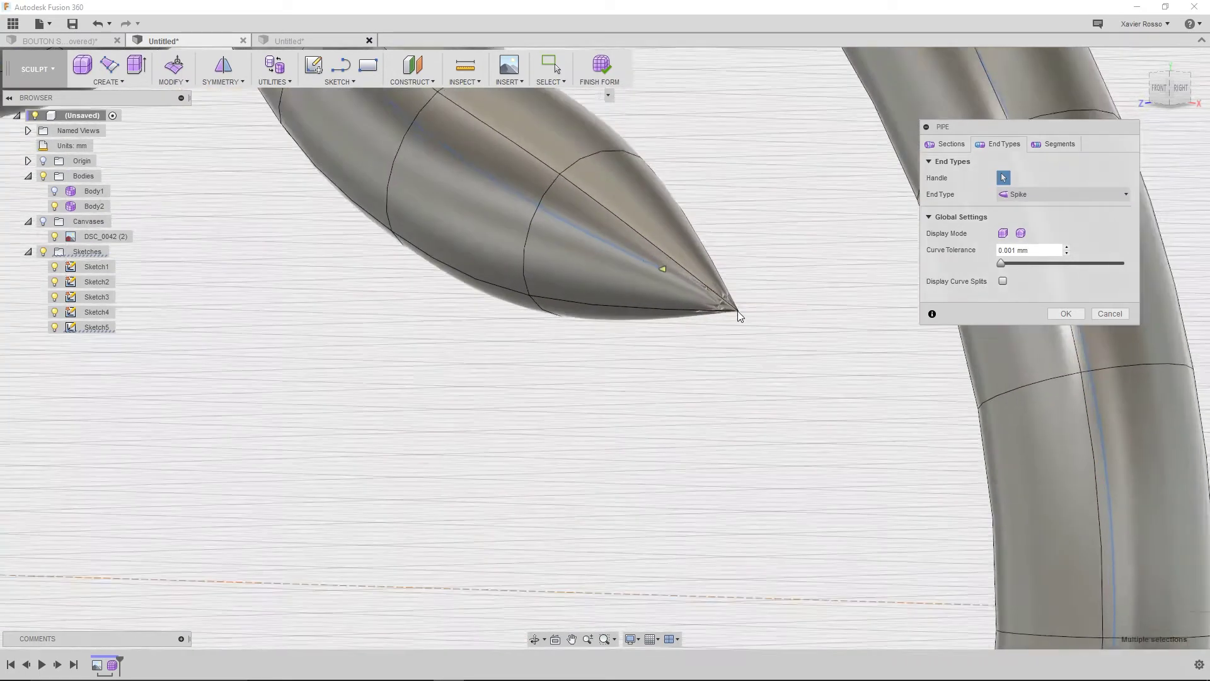
scroll(703, 294, "up", 3)
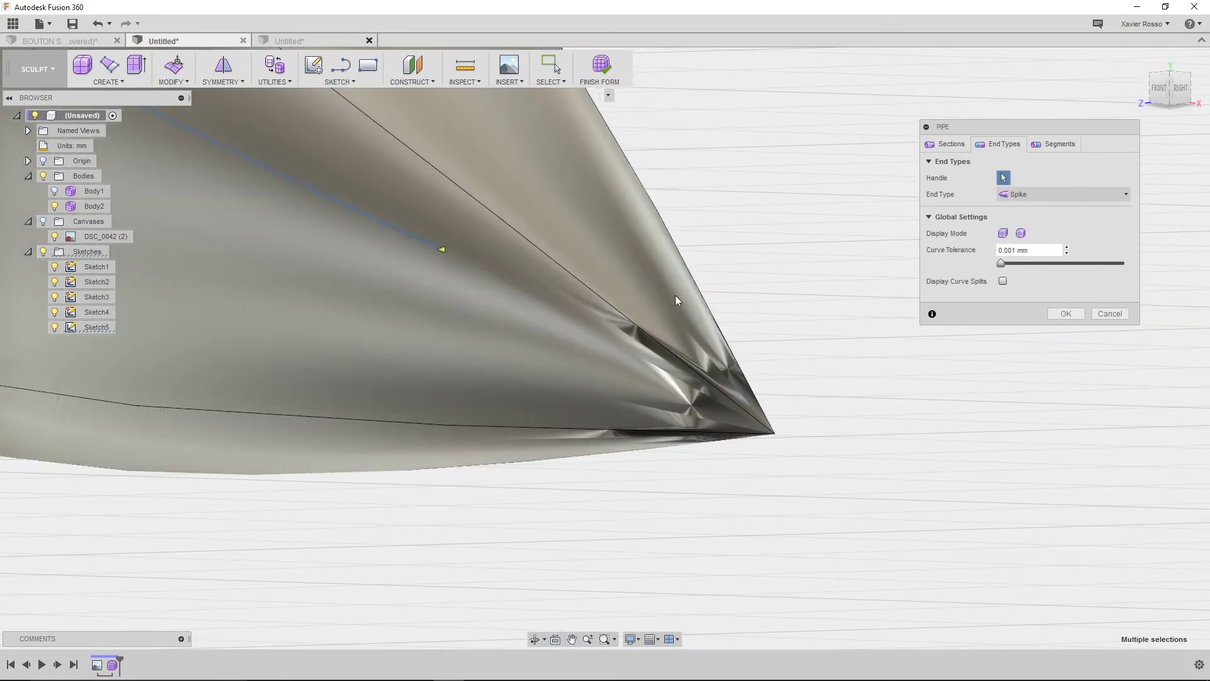
scroll(671, 409, "down", 6)
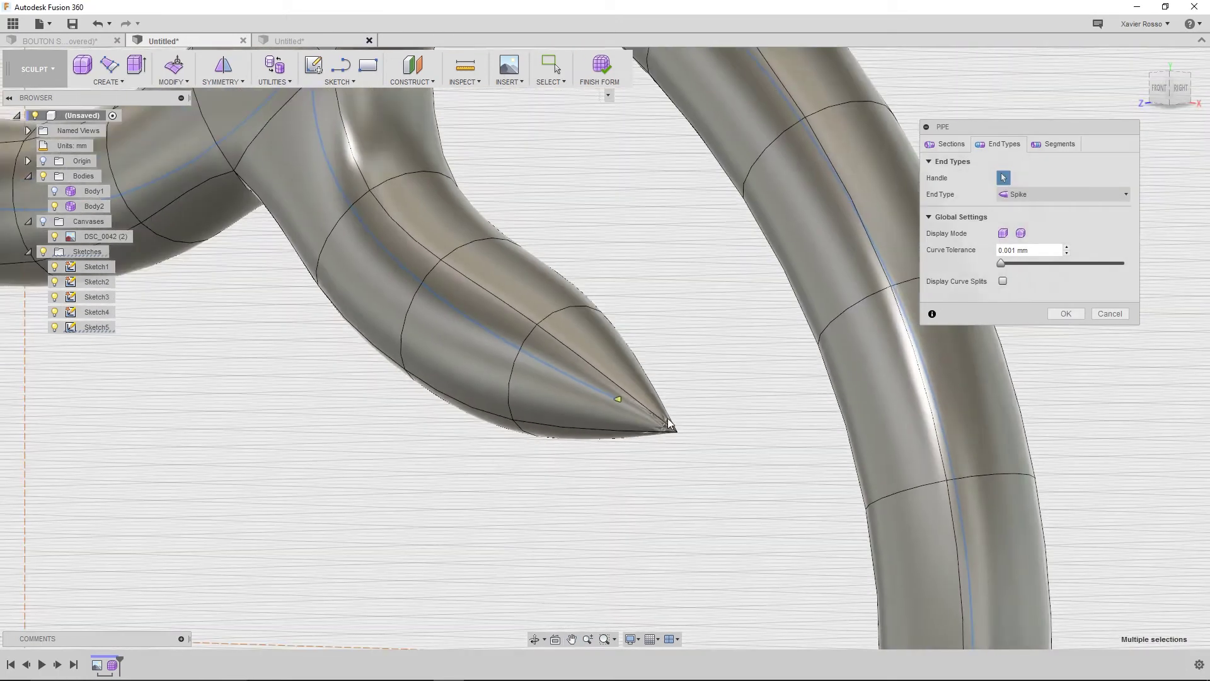
scroll(670, 424, "down", 8)
middle_click_drag(469, 463, 487, 387, "shift")
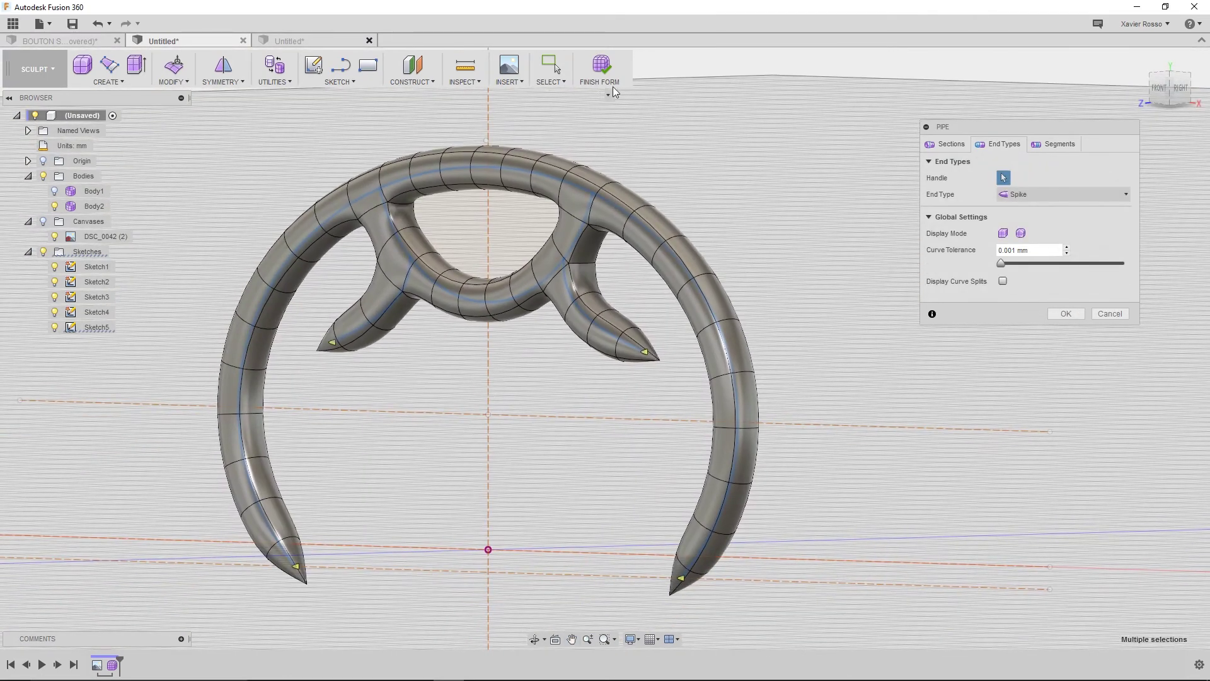
middle_click_drag(710, 554, 697, 402)
scroll(666, 444, "up", 5)
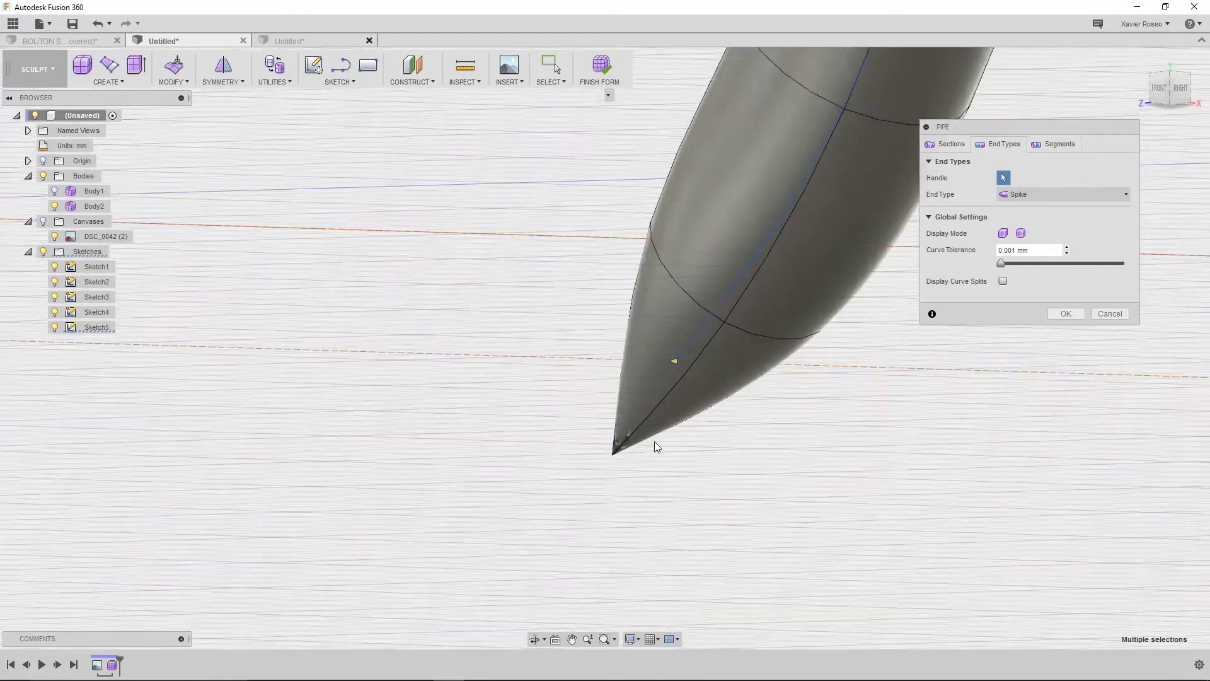
scroll(441, 278, "down", 8)
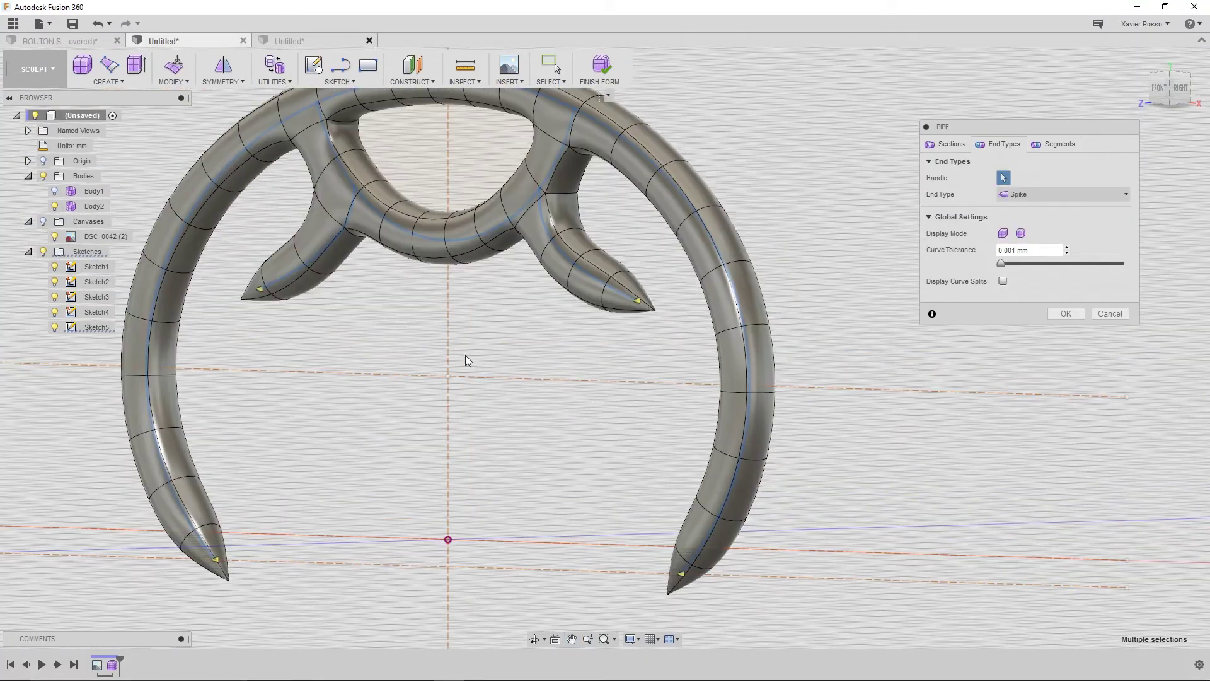
middle_click_drag(470, 337, 564, 368, "shift")
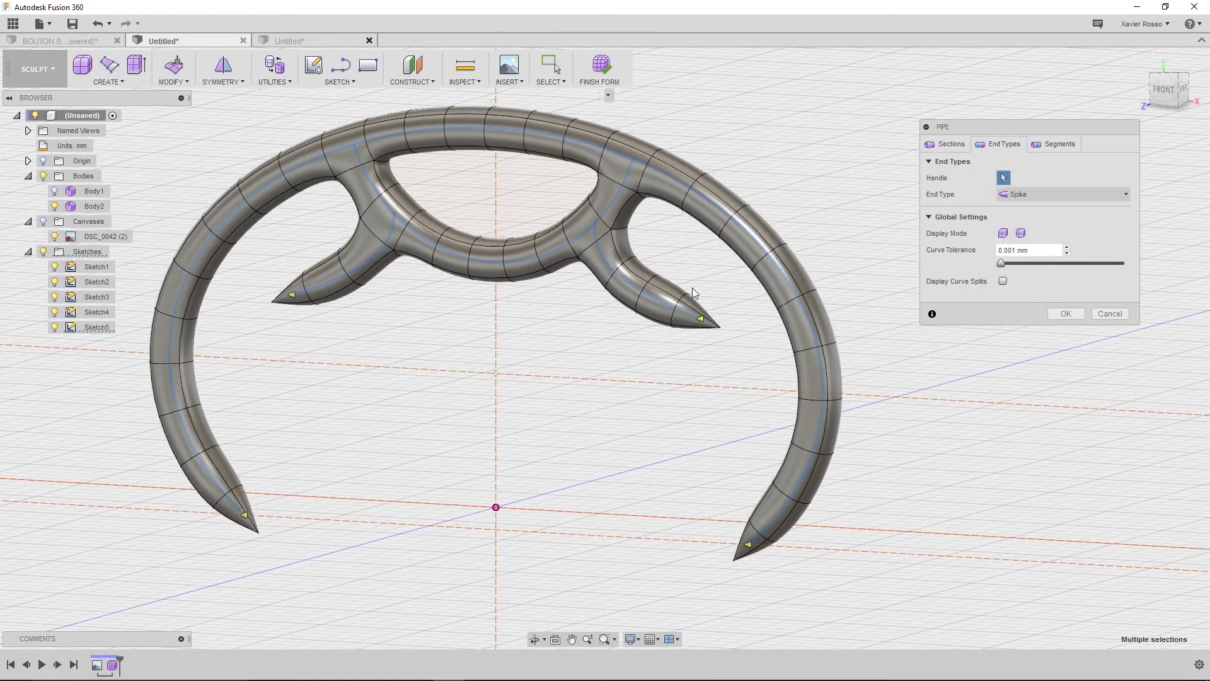
Switch the pipe's end type from Spike back to Square
left_click(1045, 201)
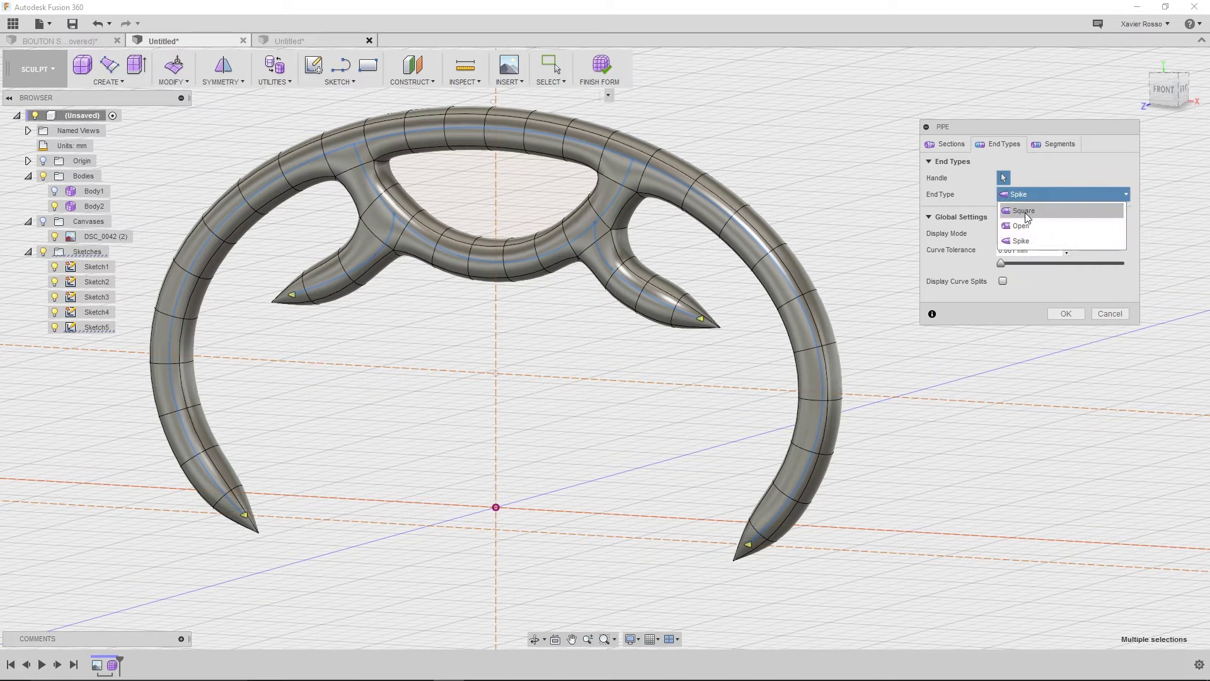
left_click(1028, 212)
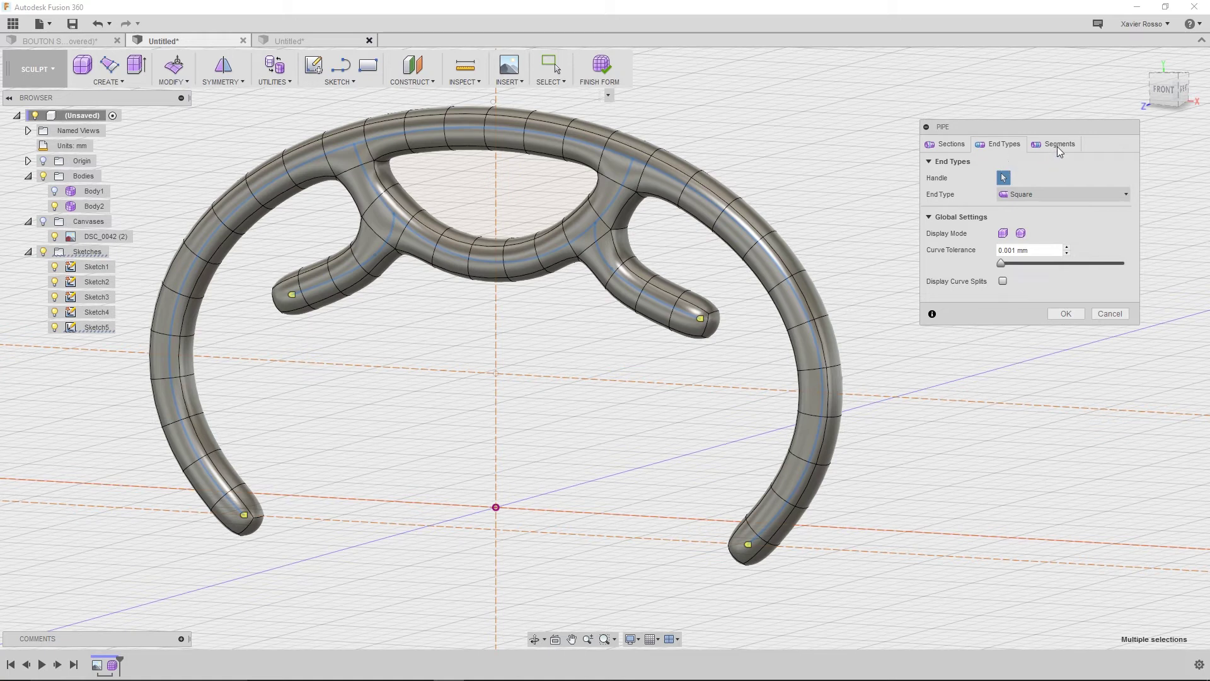
left_click_drag(1060, 130, 1057, 129)
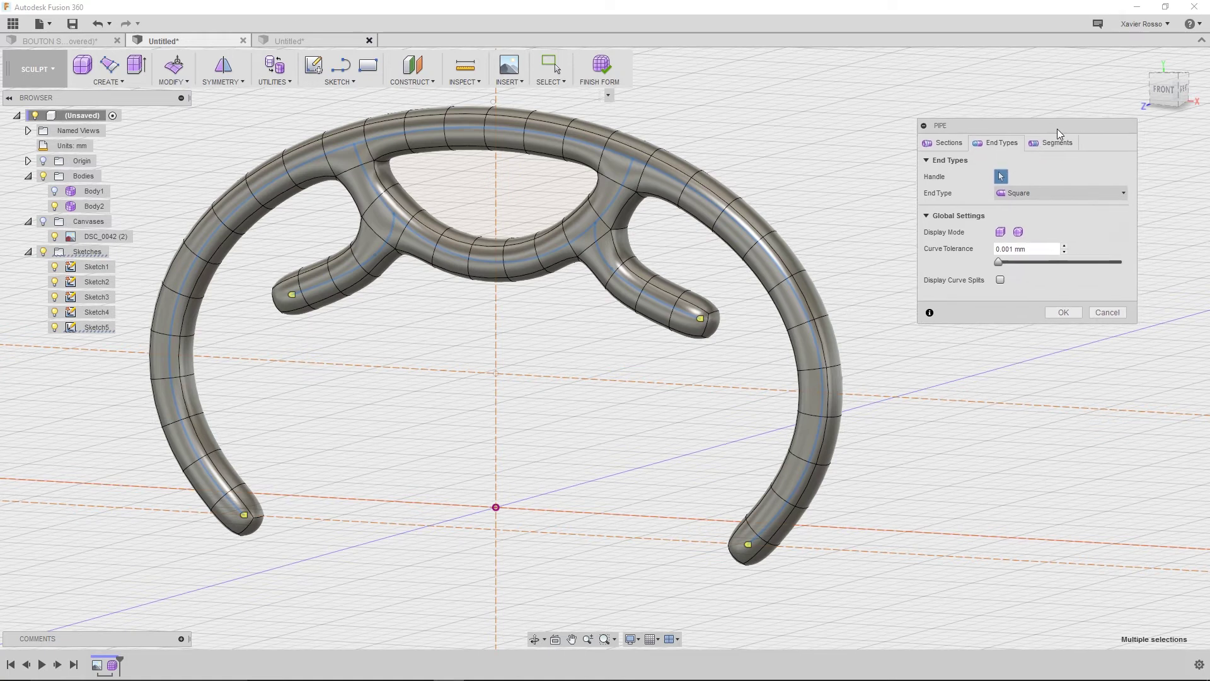
Adjust the segment count of the pipe's right lower branch and set the short segment at its junction to 3
left_click(1059, 143)
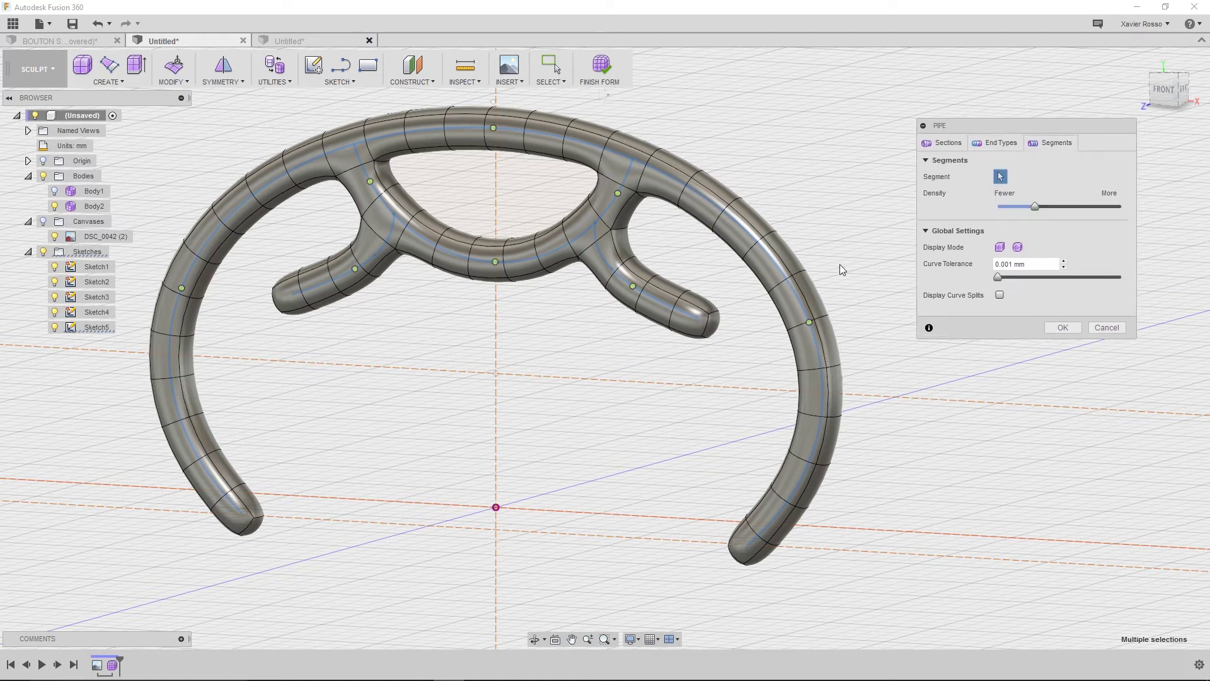
left_click(633, 287)
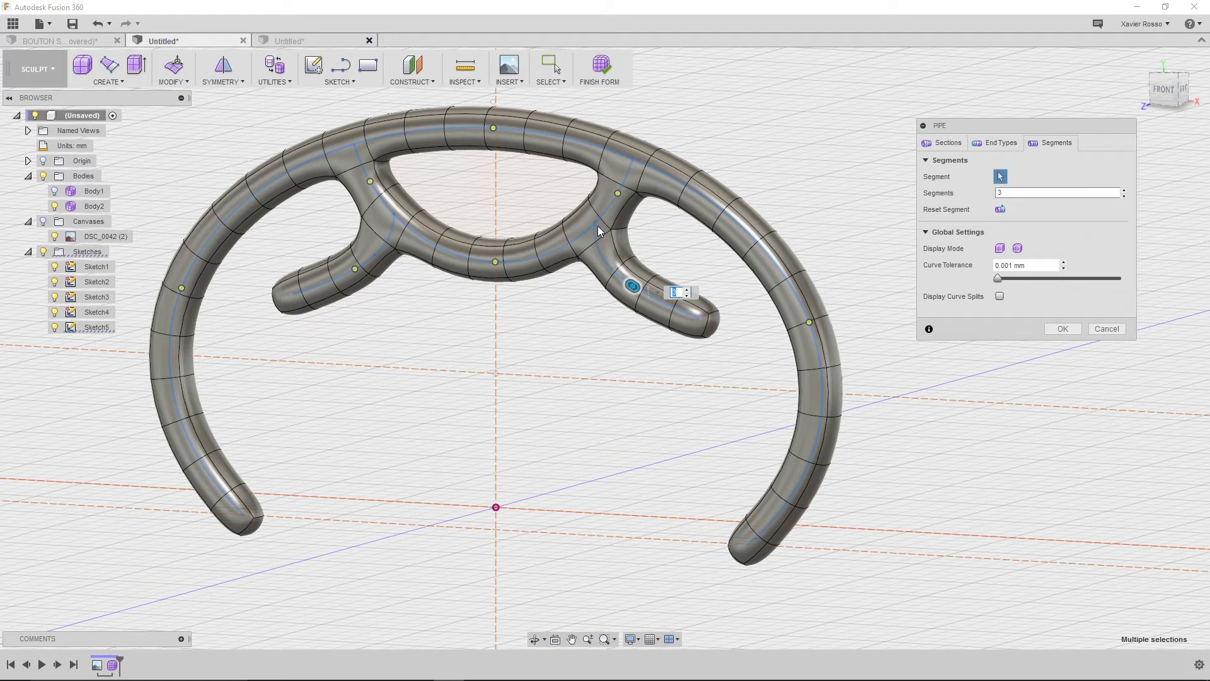
left_click_drag(632, 287, 615, 253)
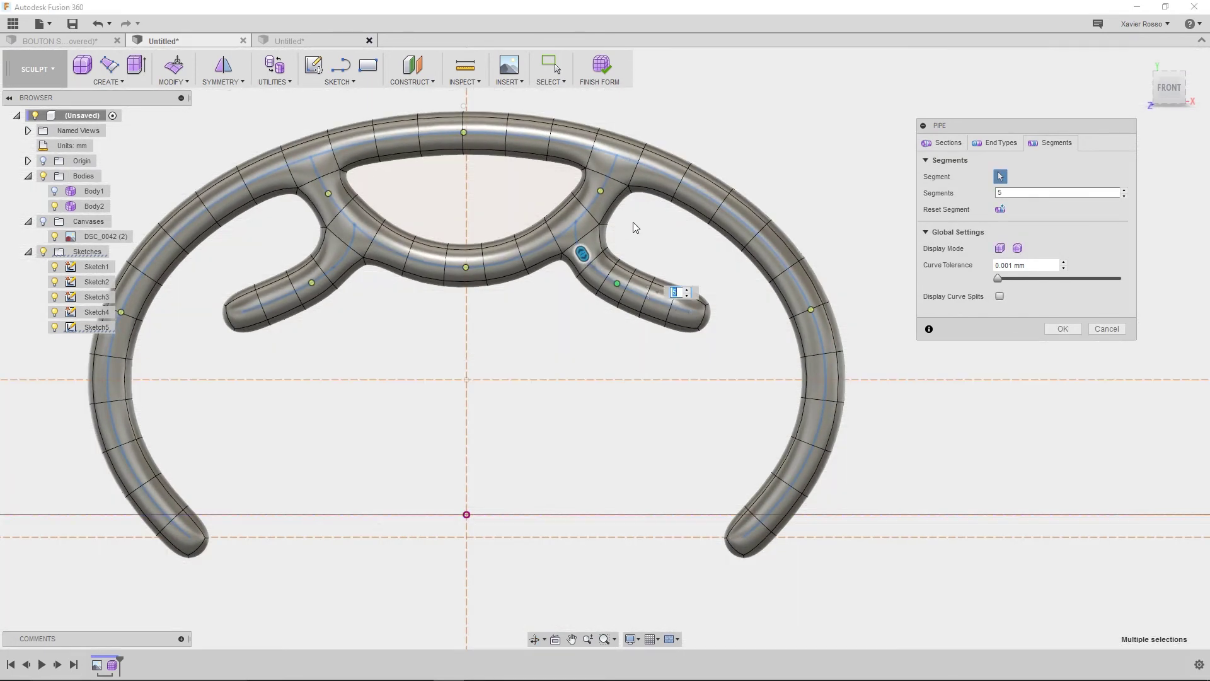
mouse_move(582, 254)
left_mouse_down()
mouse_move(639, 272)
mouse_move(602, 261)
mouse_move(576, 233)
left_mouse_up()
middle_click_drag(446, 284, 502, 287)
scroll(499, 312, "down", 2)
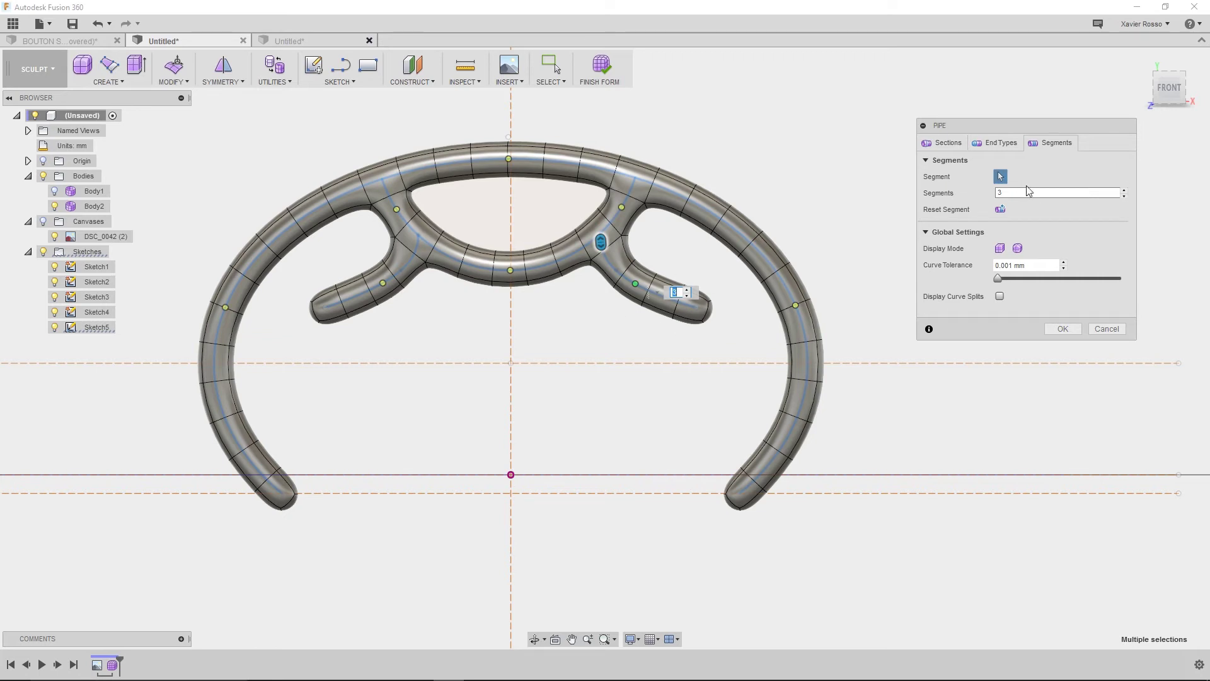
Try enlarging the pipe section on the upper middle tube beside the right junction to a diameter of 2 mm
left_click_drag(989, 127, 967, 118)
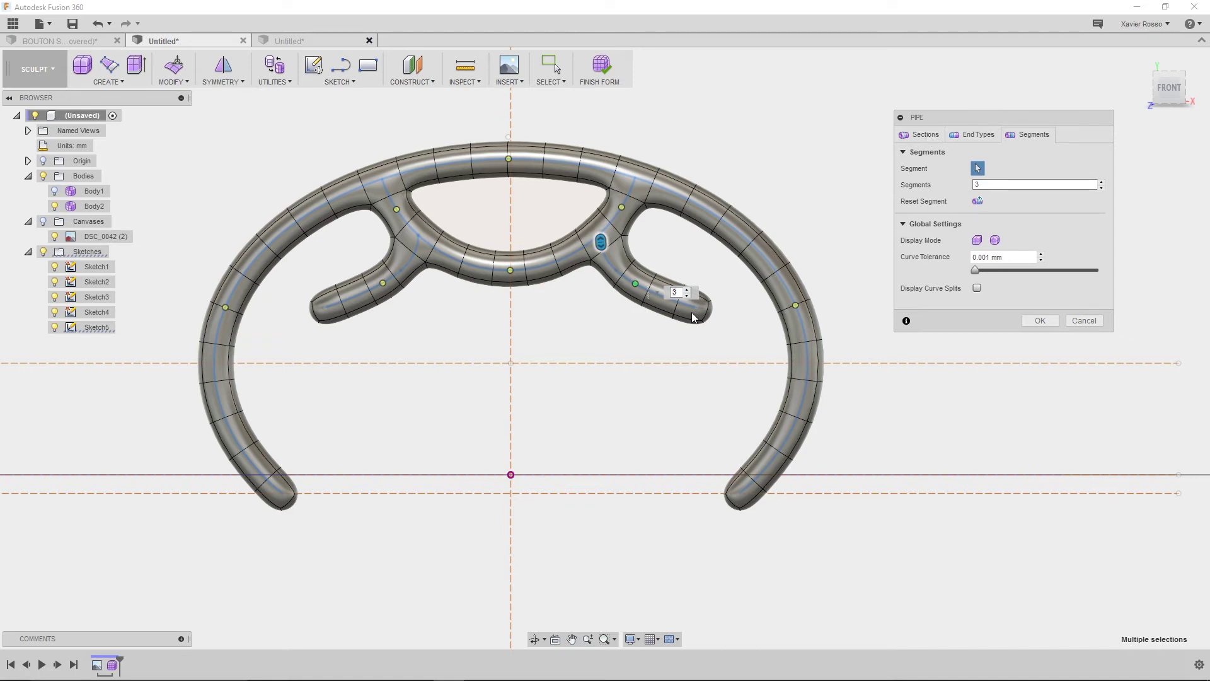
left_click(925, 135)
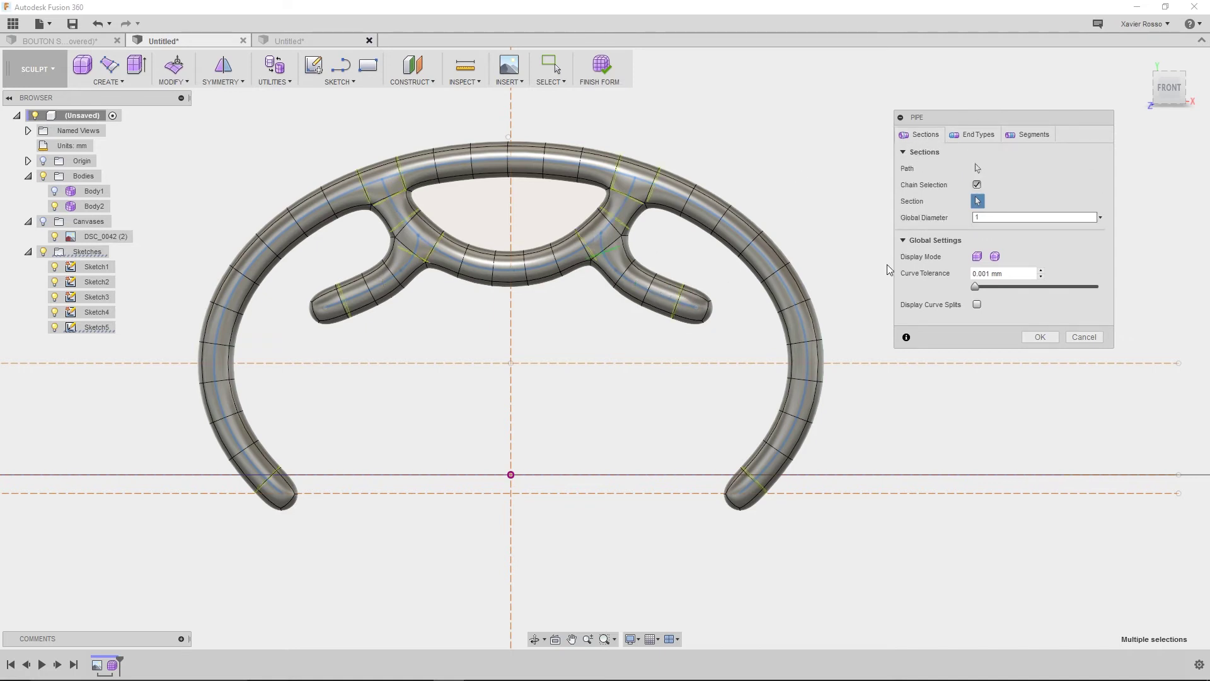
middle_click_drag(736, 288, 562, 351, "shift")
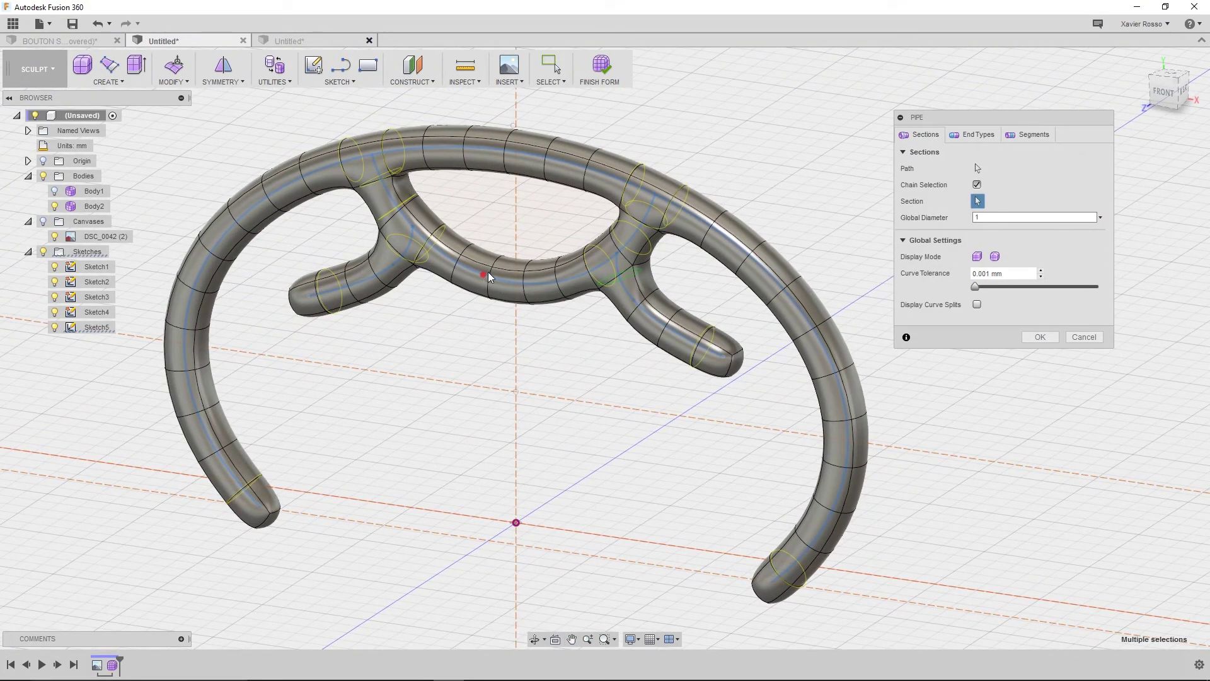
left_click(401, 150)
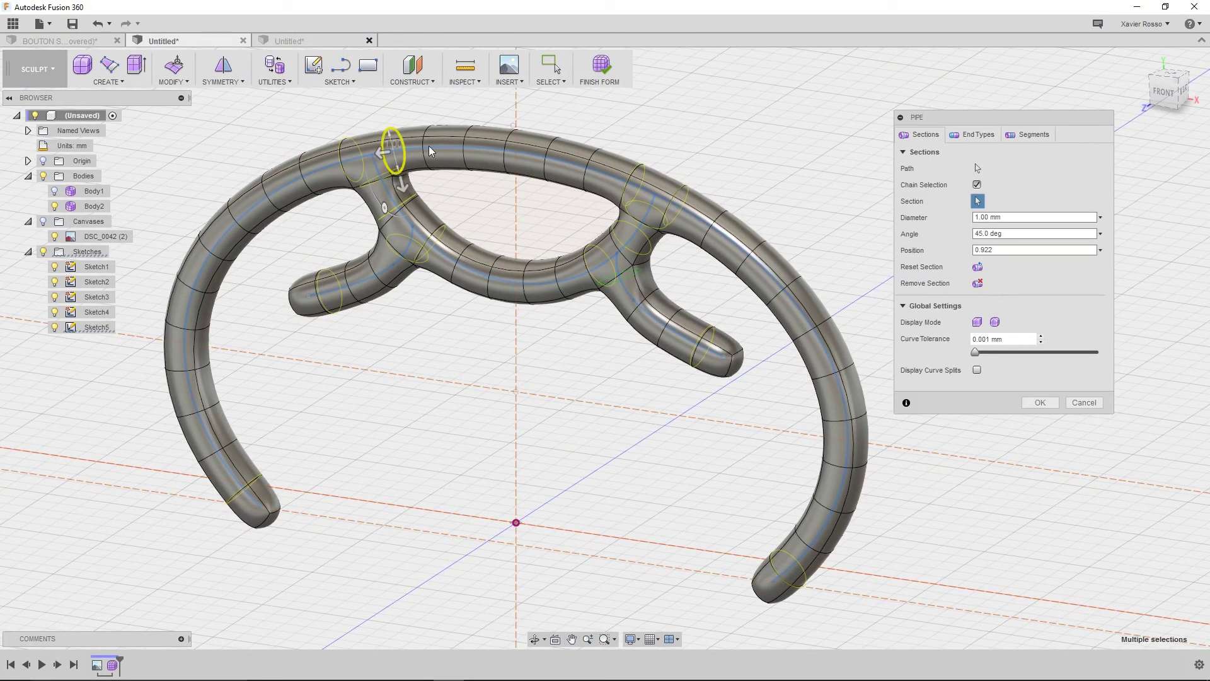
left_click(639, 174)
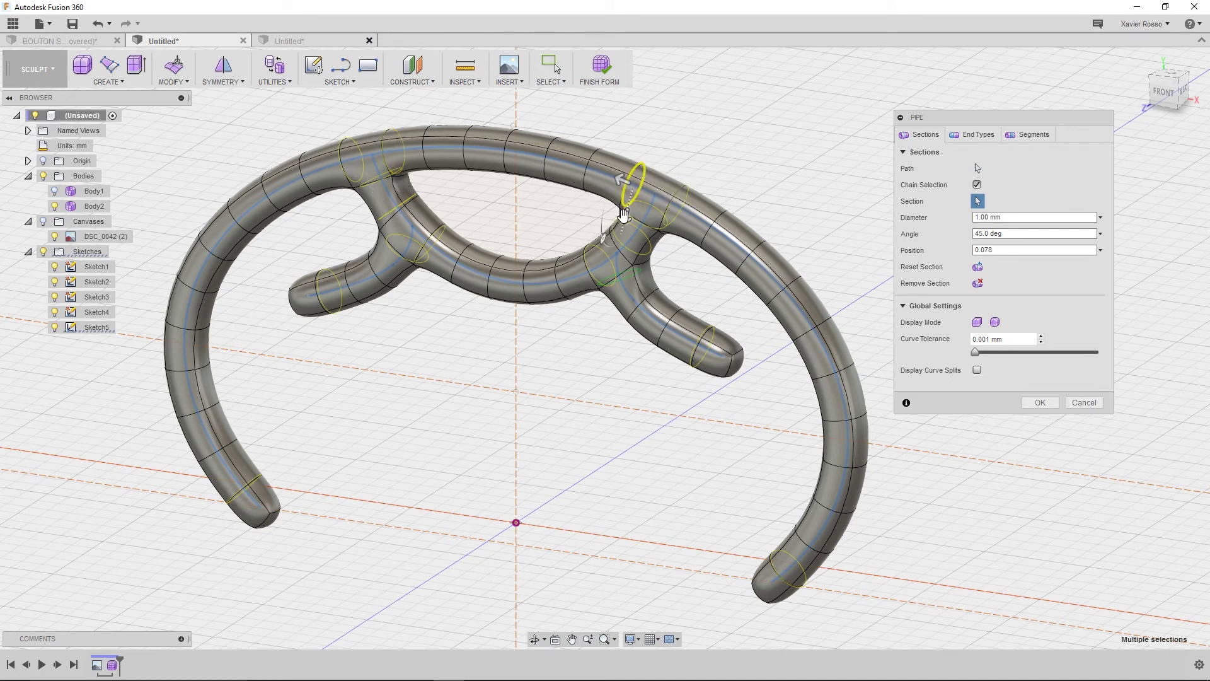
left_click_drag(624, 213, 618, 250)
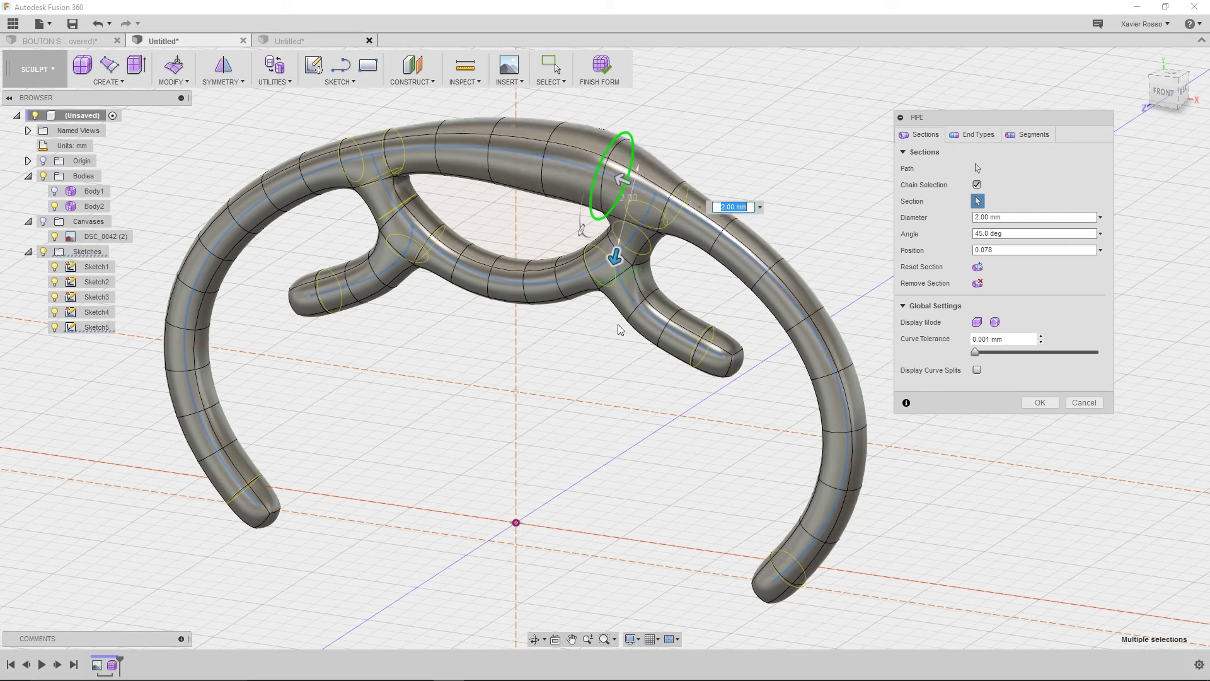
middle_click_drag(594, 328, 614, 386, "shift")
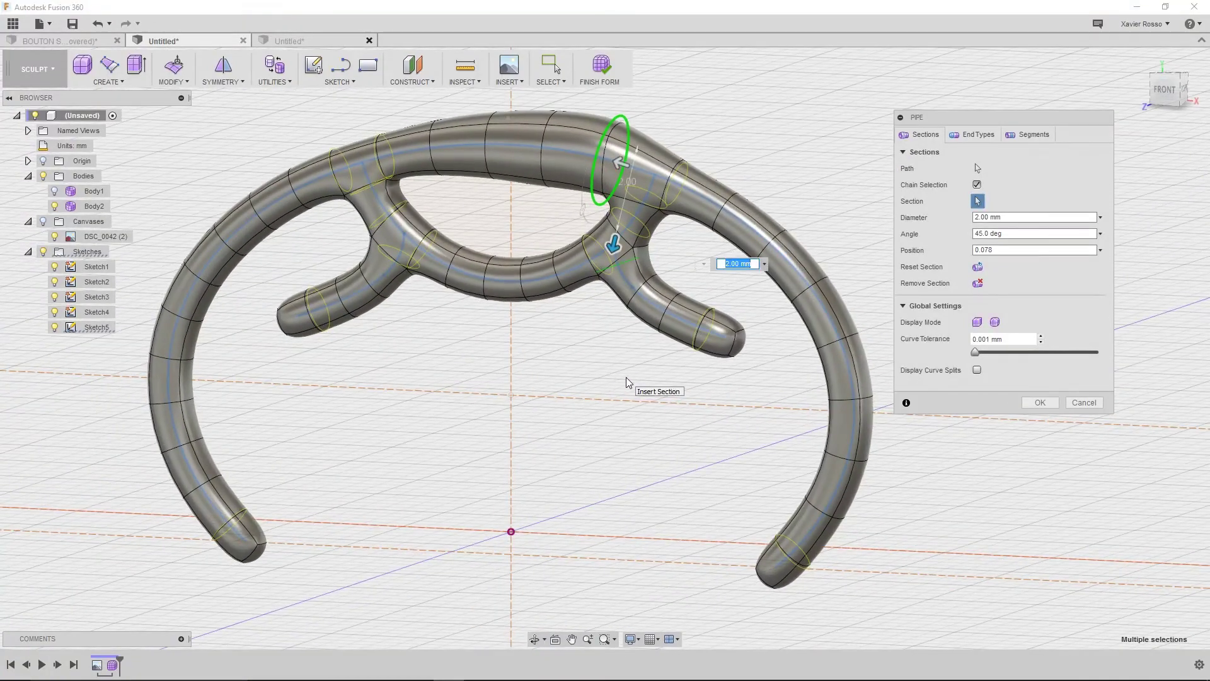
left_click(626, 377)
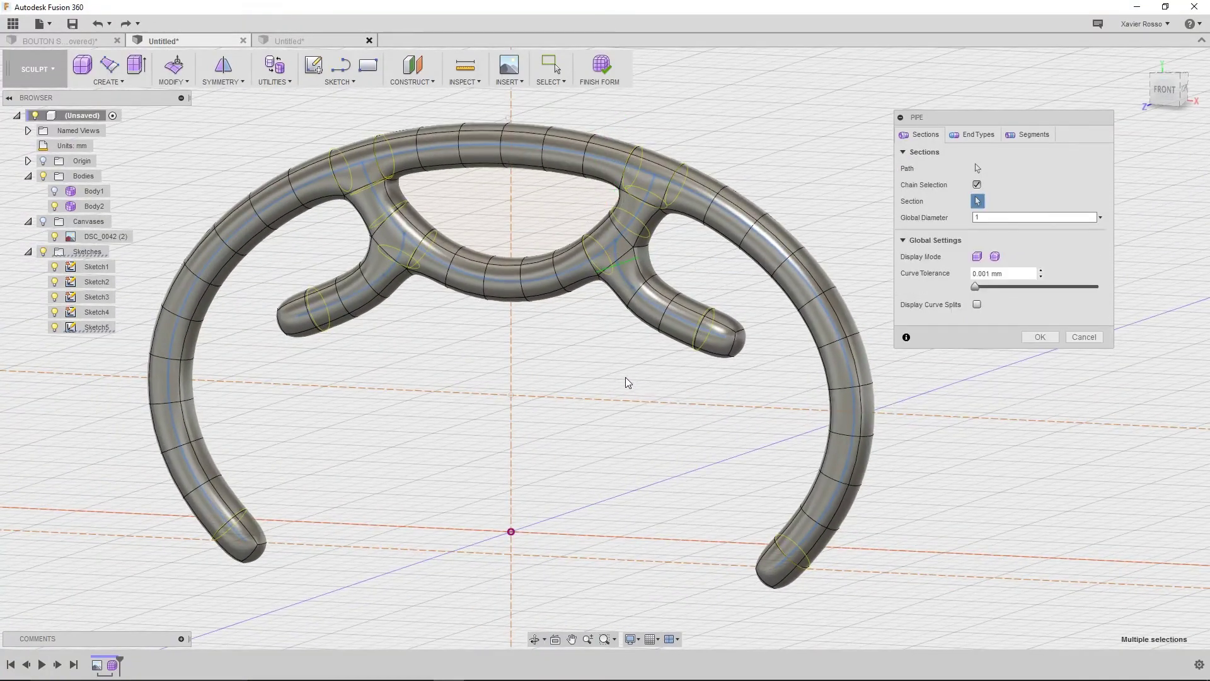
Reduce the end sections of both lower branches to a diameter of 0.50 mm and move the right one to position 0.914
left_click(708, 318)
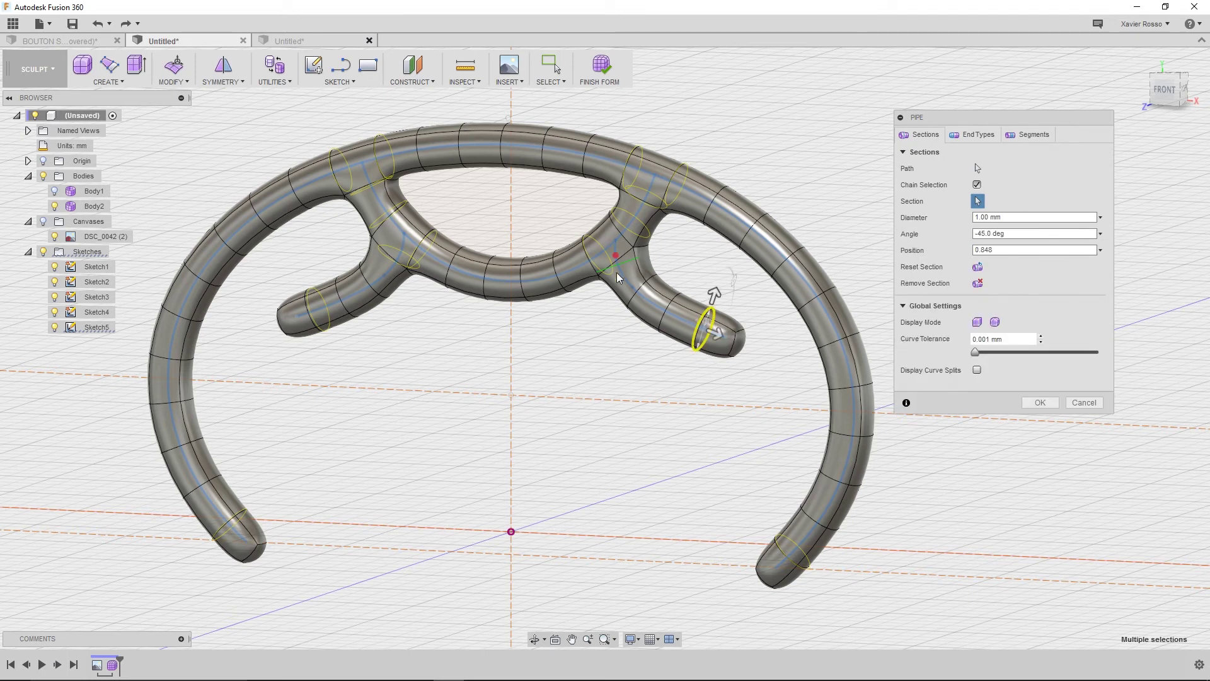
left_click_drag(709, 299, 686, 387)
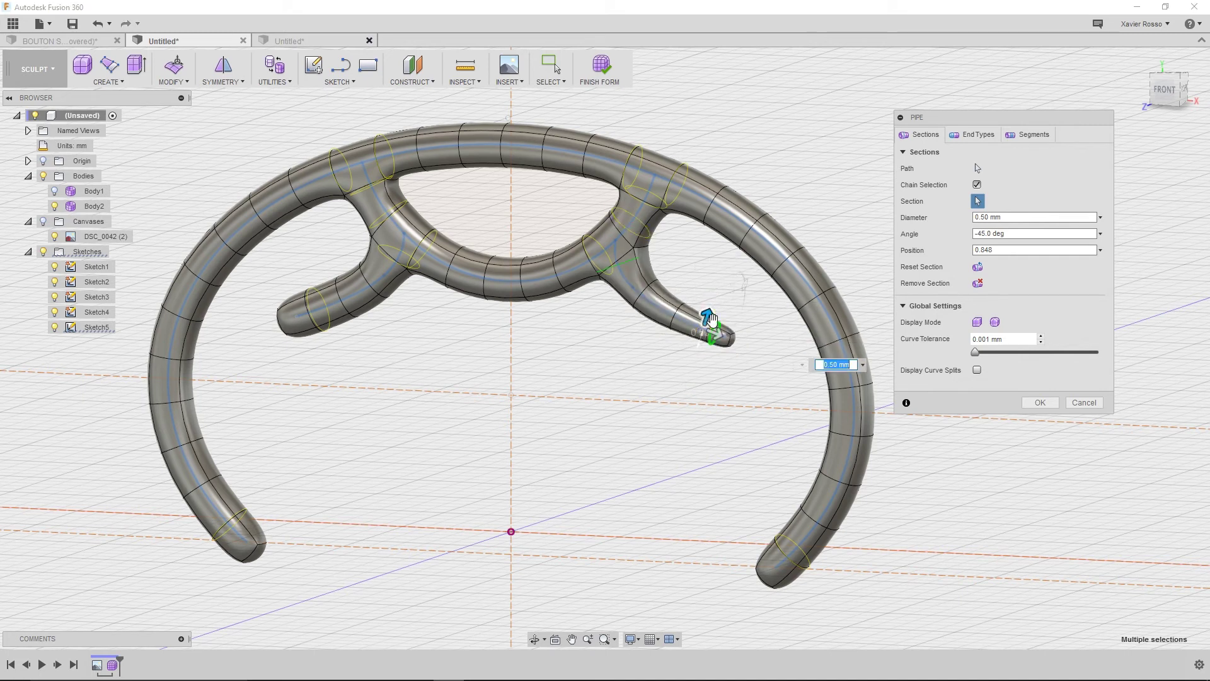
left_click(317, 291)
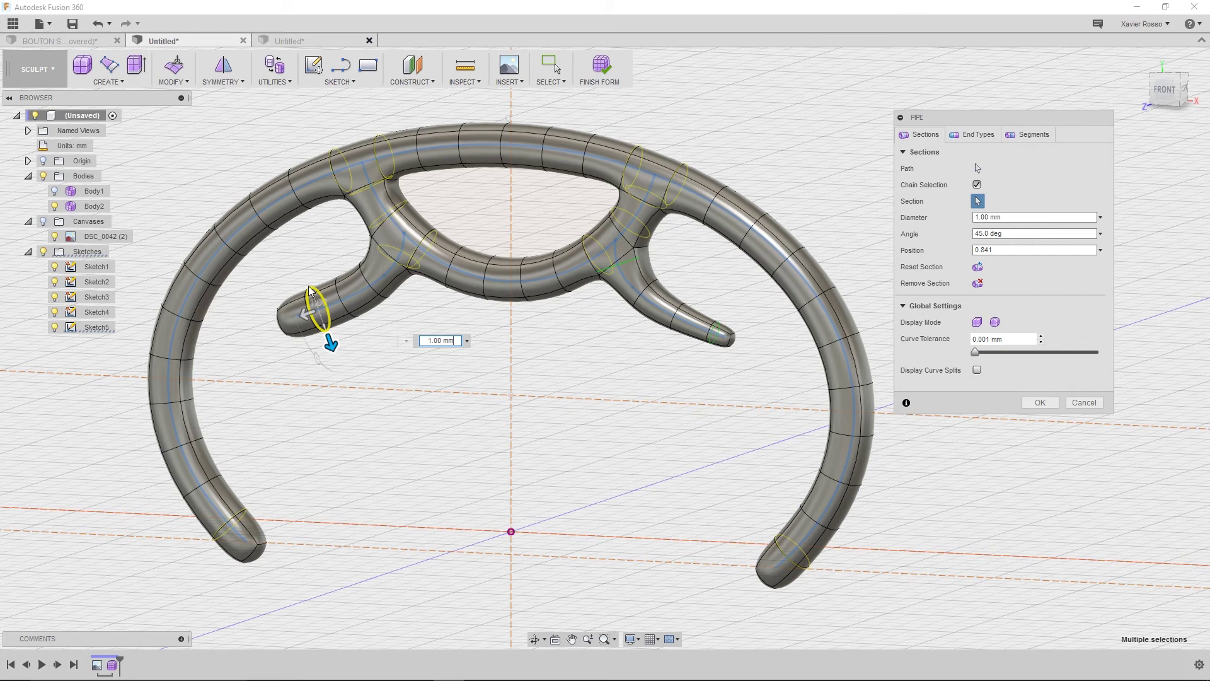
left_click_drag(320, 325, 339, 377)
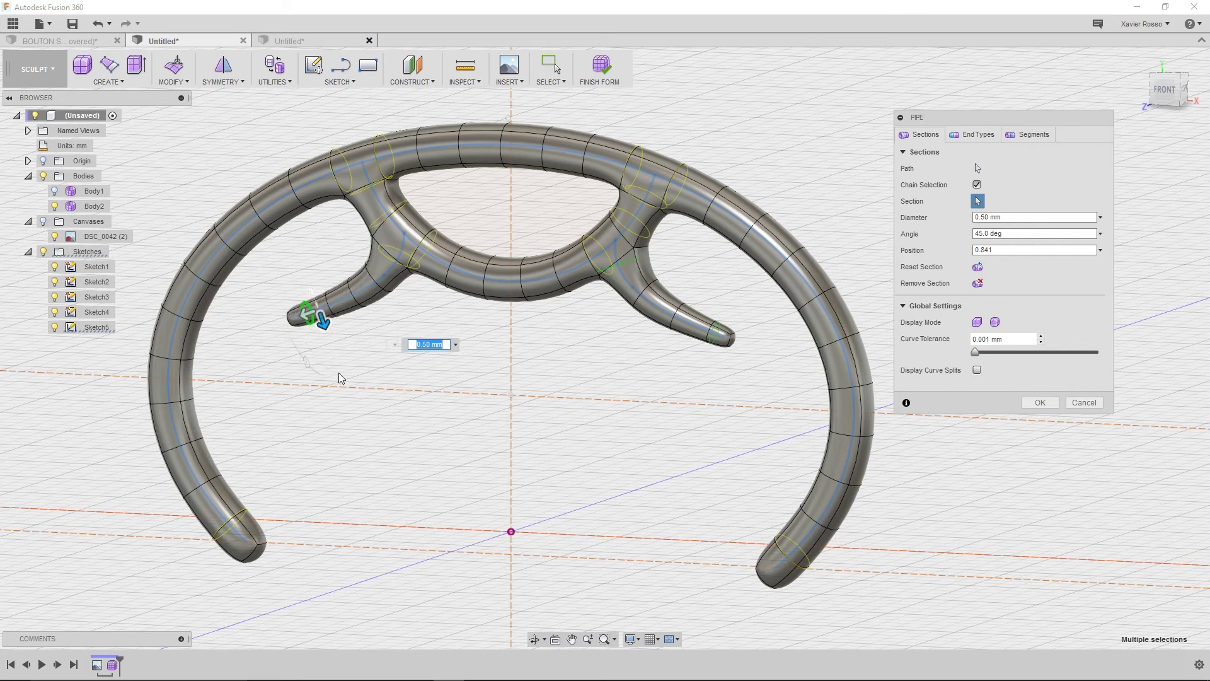
left_click(723, 329)
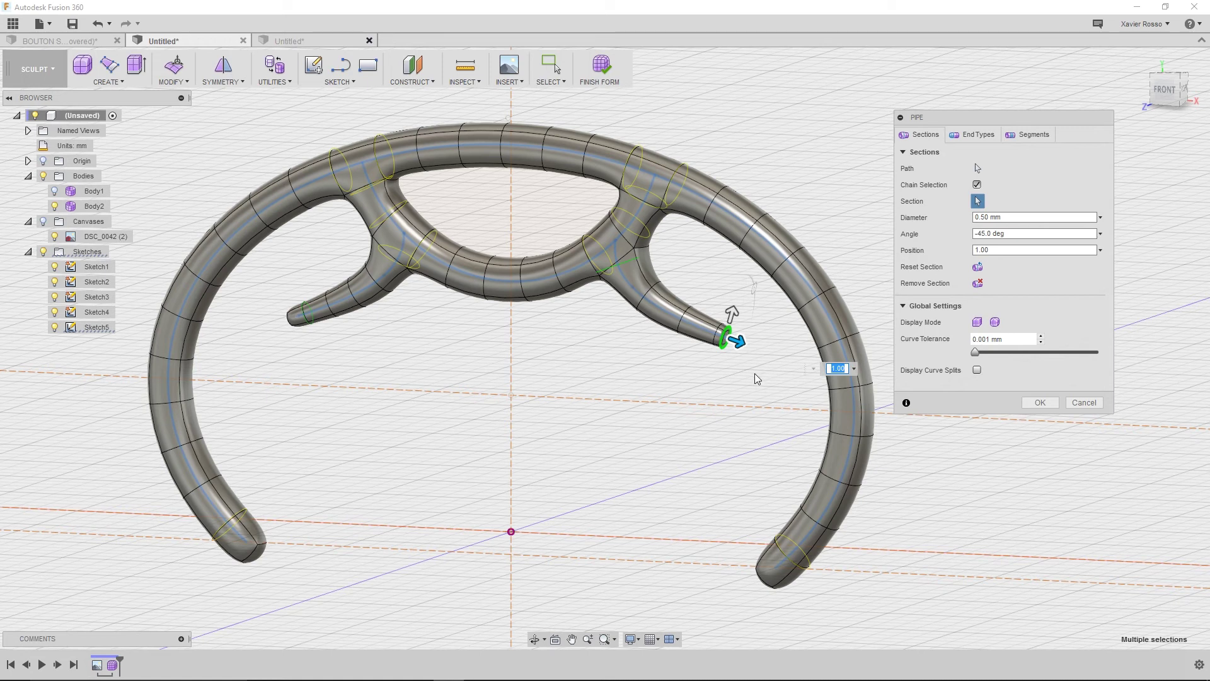
left_click_drag(739, 339, 731, 383)
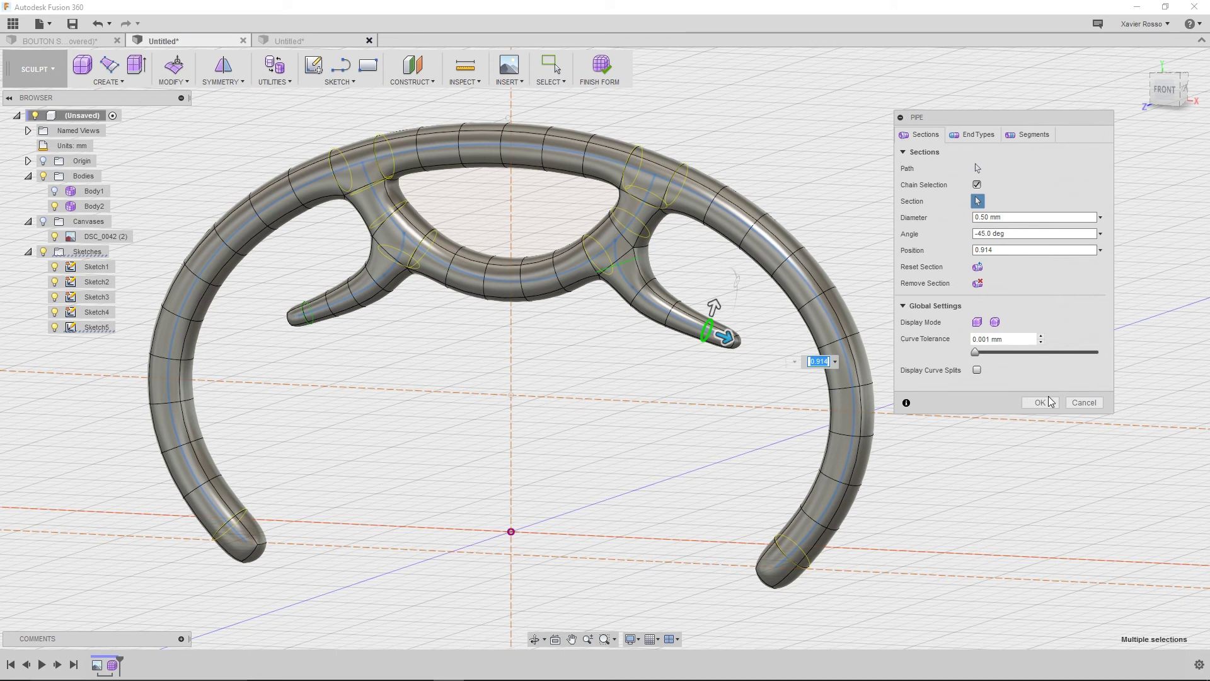
Add a section about halfway along the pipe's right outer arm, near position 0.515, and set its diameter to 1.5 mm
middle_click_drag(818, 301, 687, 290)
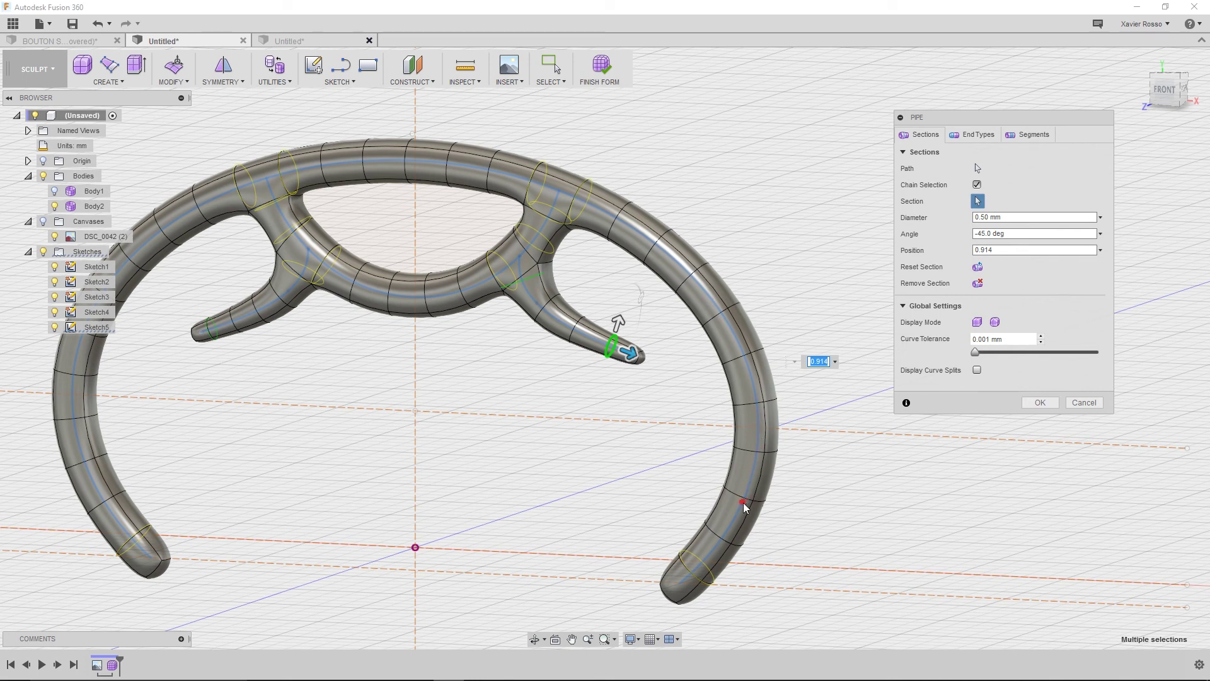
left_click(742, 350)
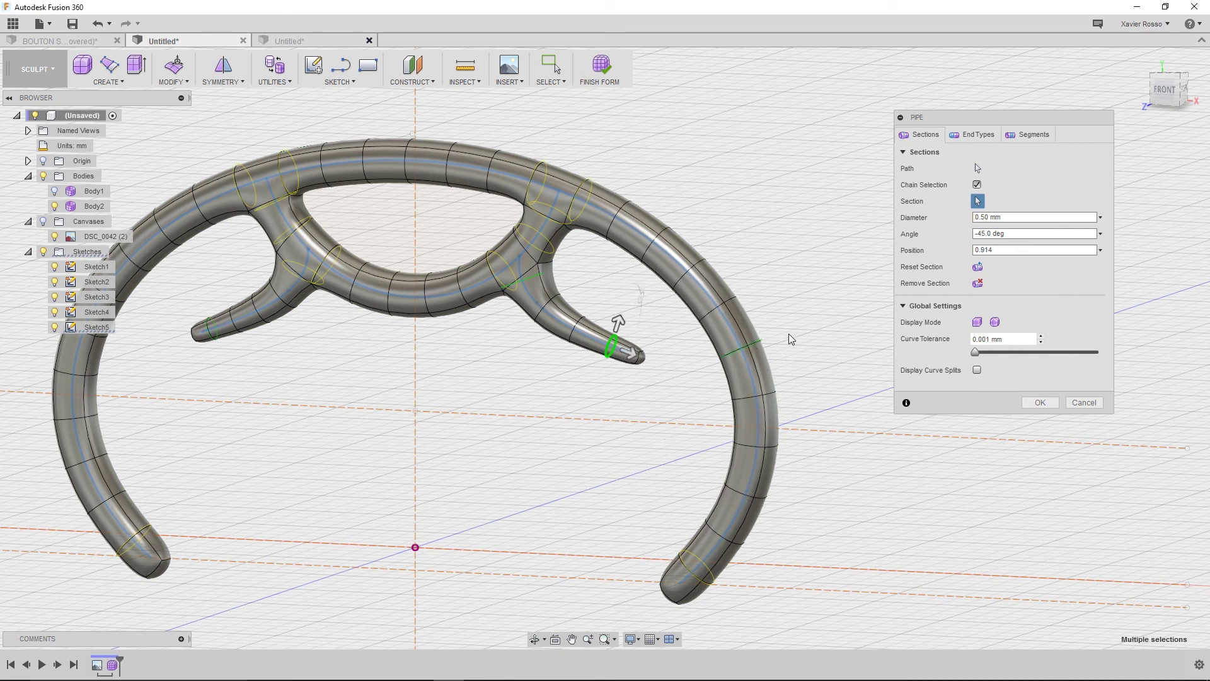
left_click(719, 350)
type("1.5")
key("Return")
middle_click_drag(691, 370, 667, 413, "shift")
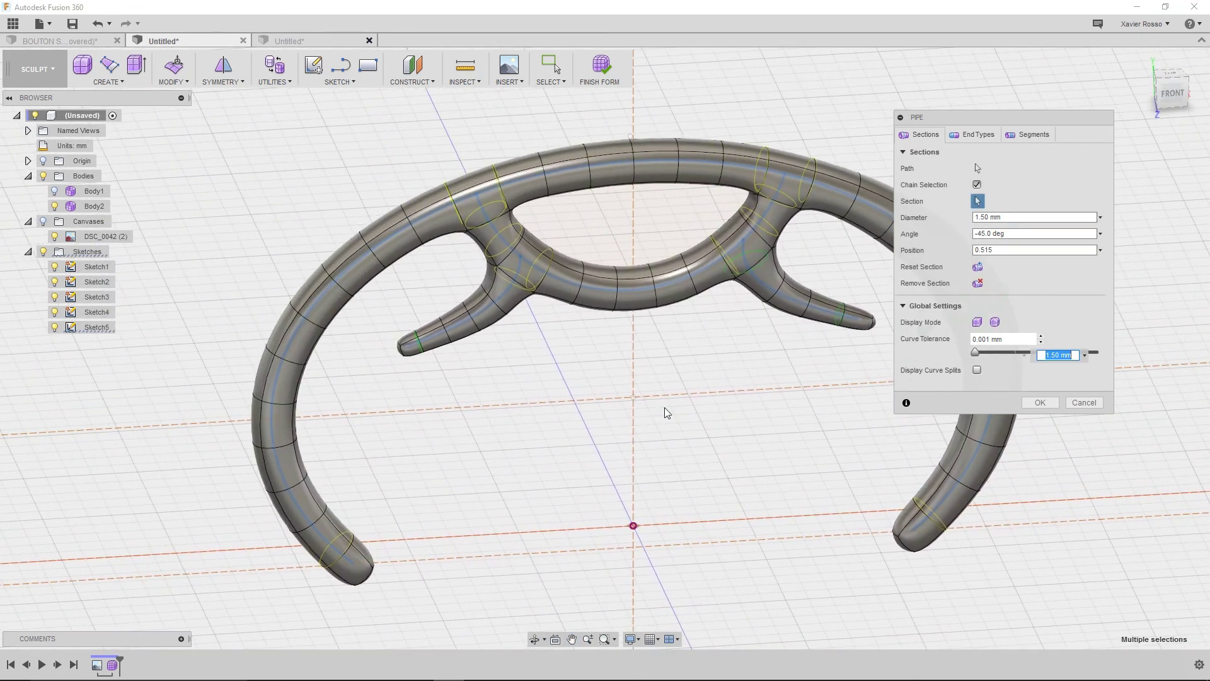
Add a section on the left outer arm at about position 0.483, enlarge it to a 1.50 mm diameter, and complete the pipe
left_click(289, 349)
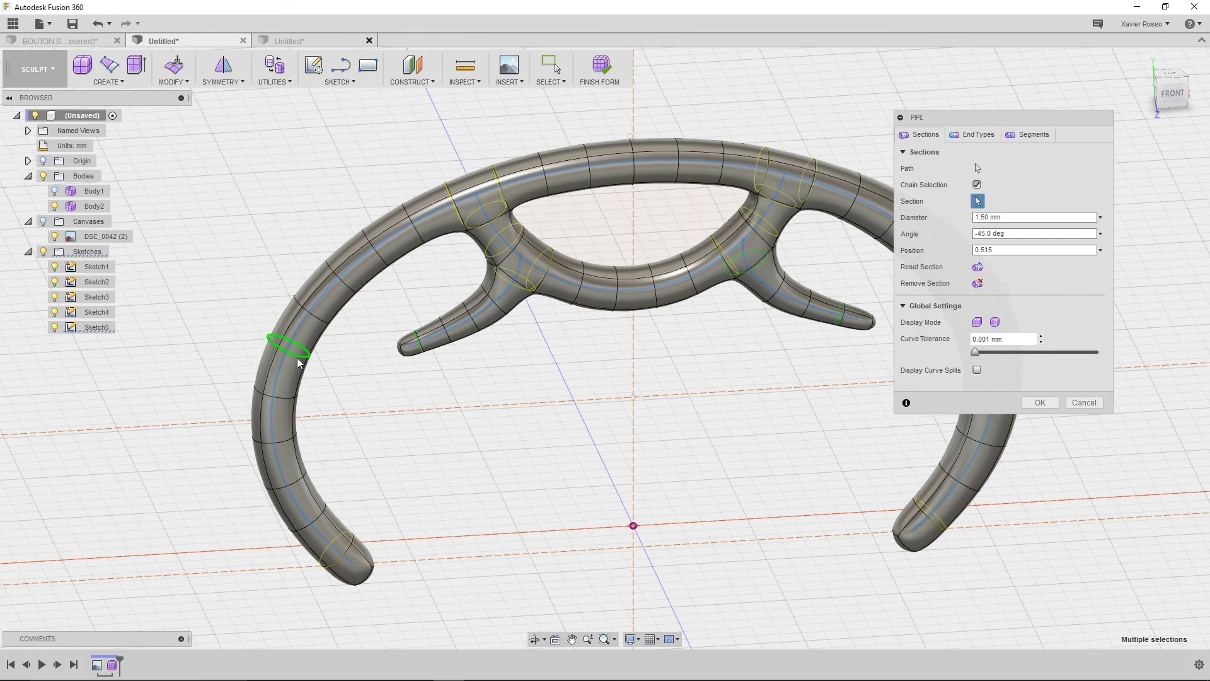
left_click_drag(320, 358, 341, 365)
middle_click_drag(490, 419, 462, 413, "shift")
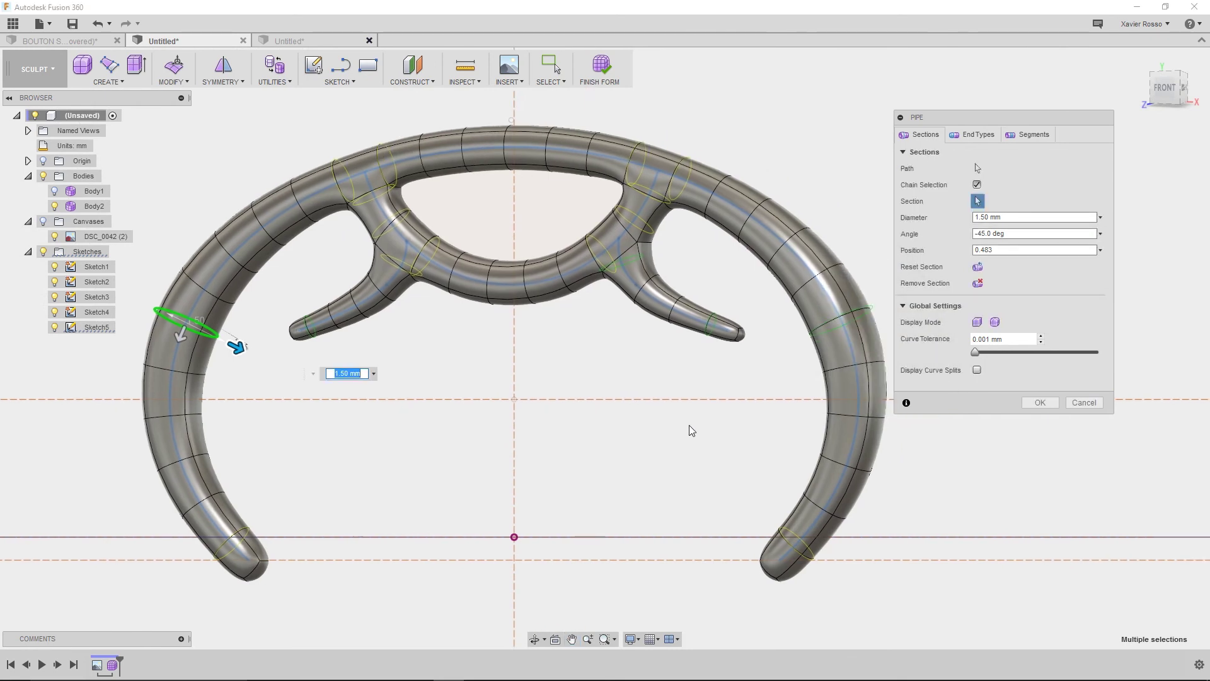
left_click(1049, 404)
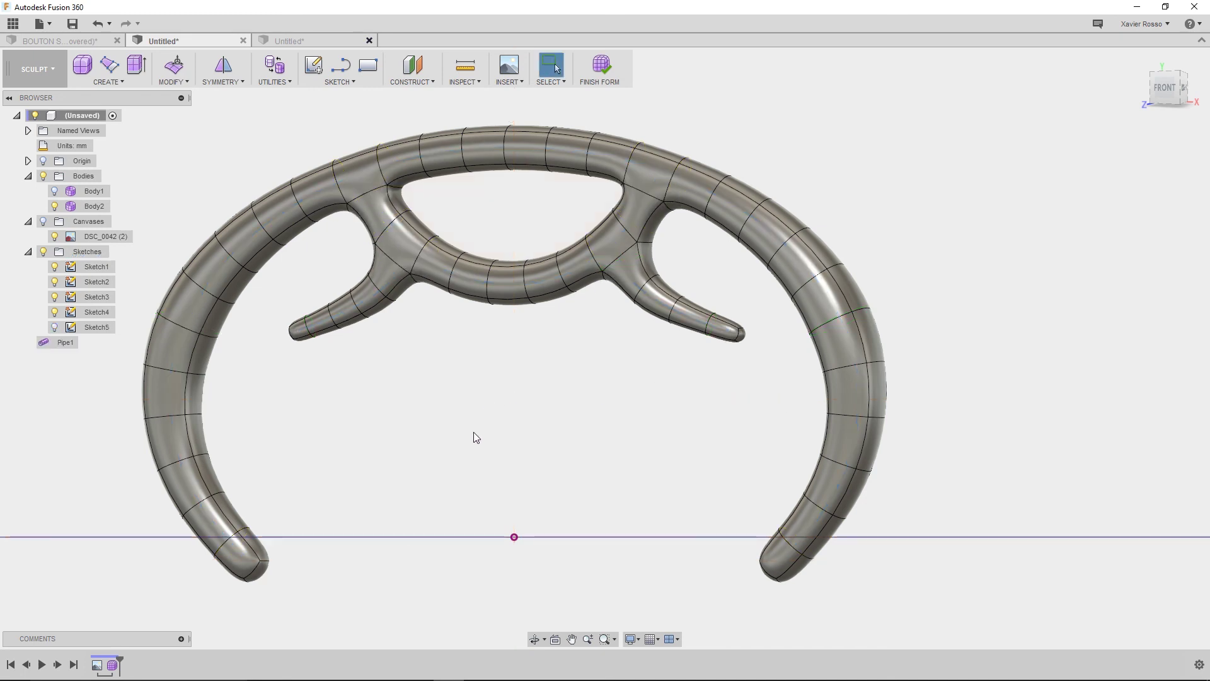
Make Body1 visible again and inspect it together with the finished pipe from the front
scroll(474, 435, "down", 3)
middle_click_drag(473, 433, 454, 456, "shift")
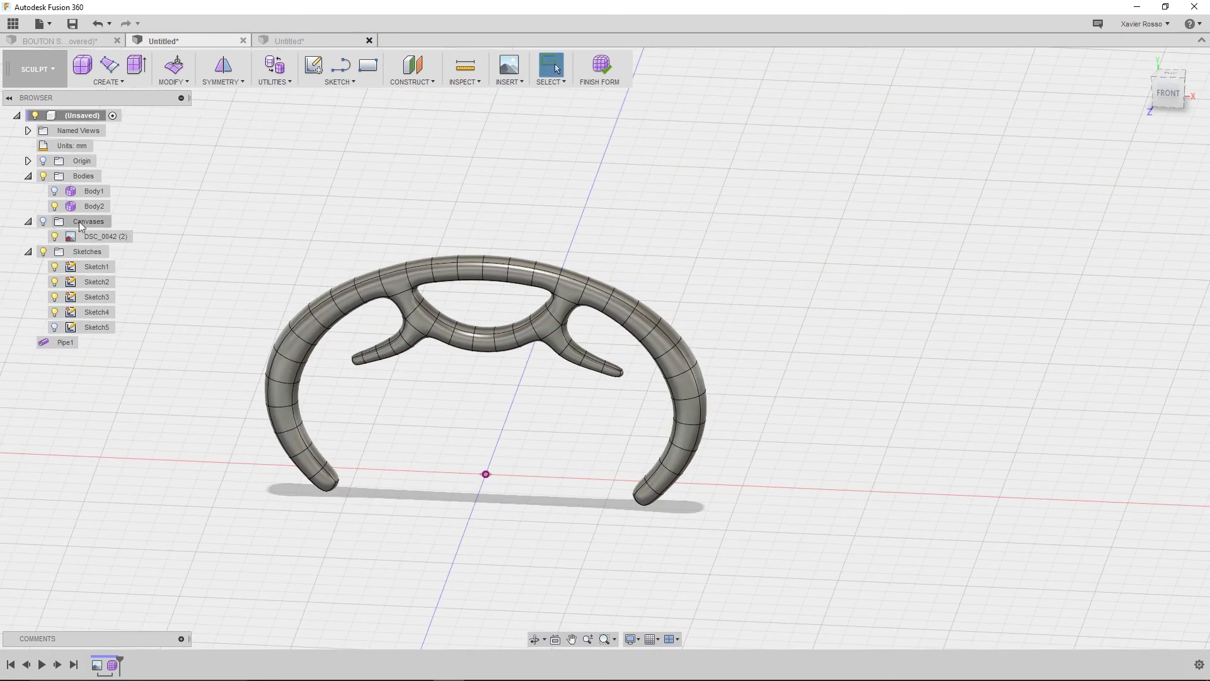
left_click(56, 193)
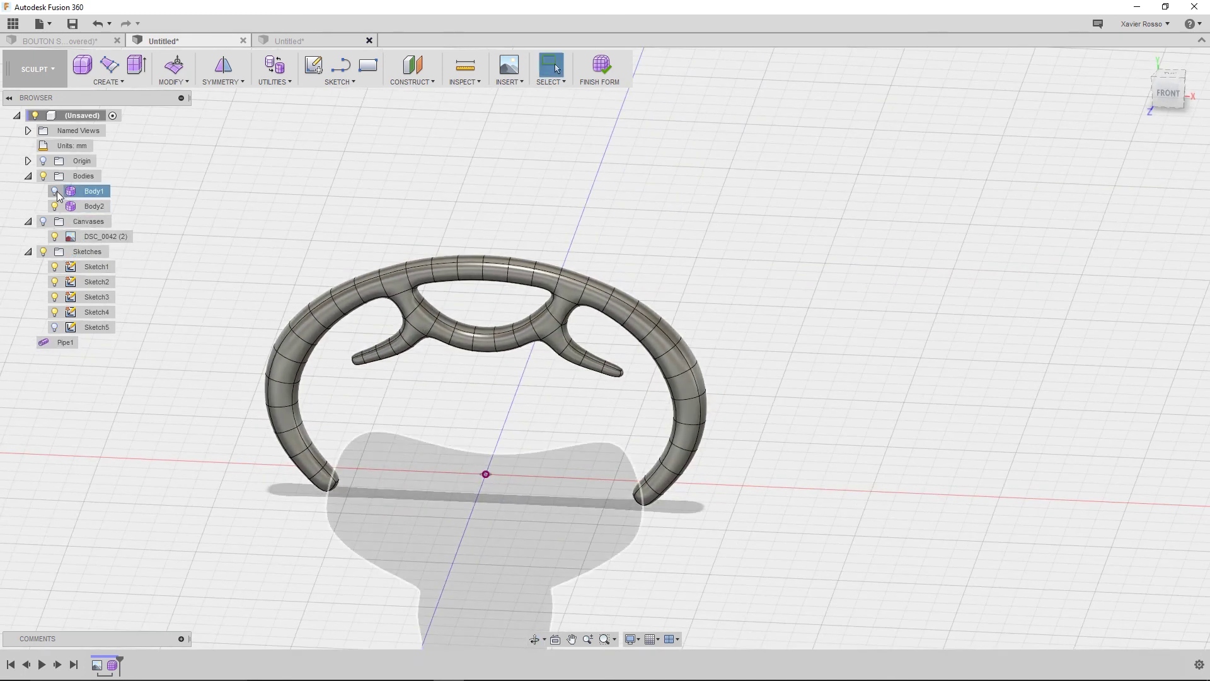
left_click(57, 191)
middle_click_drag(379, 290, 524, 324, "shift")
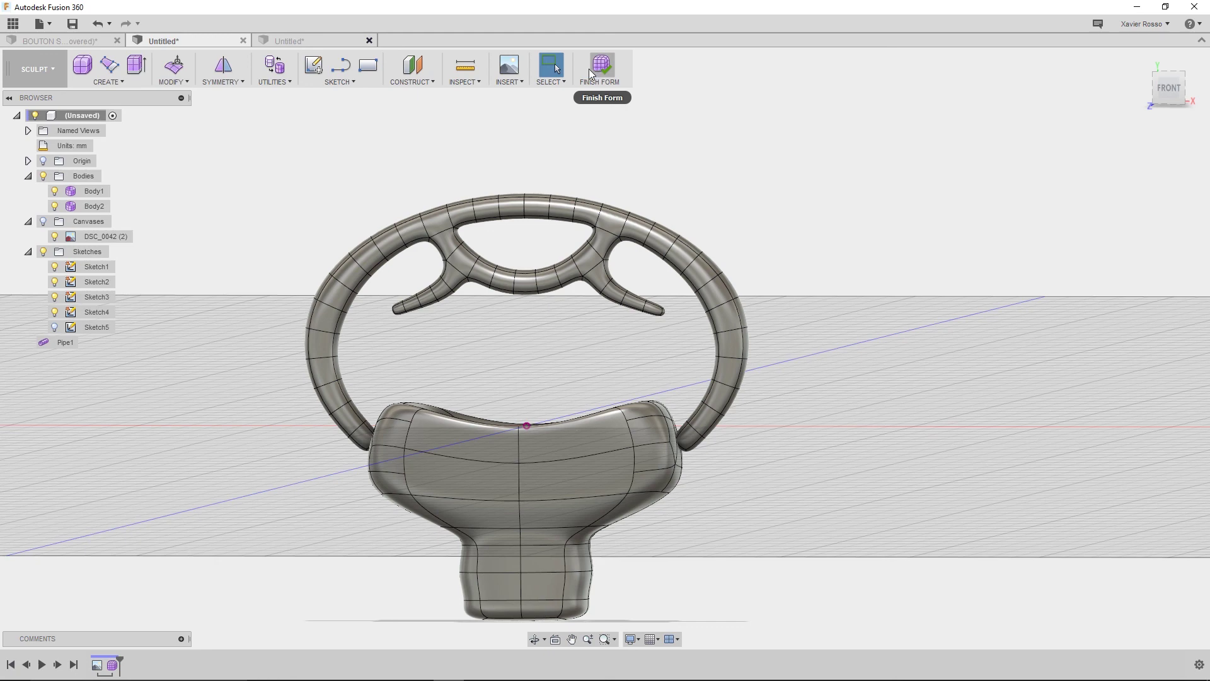
middle_click_drag(387, 184, 460, 184)
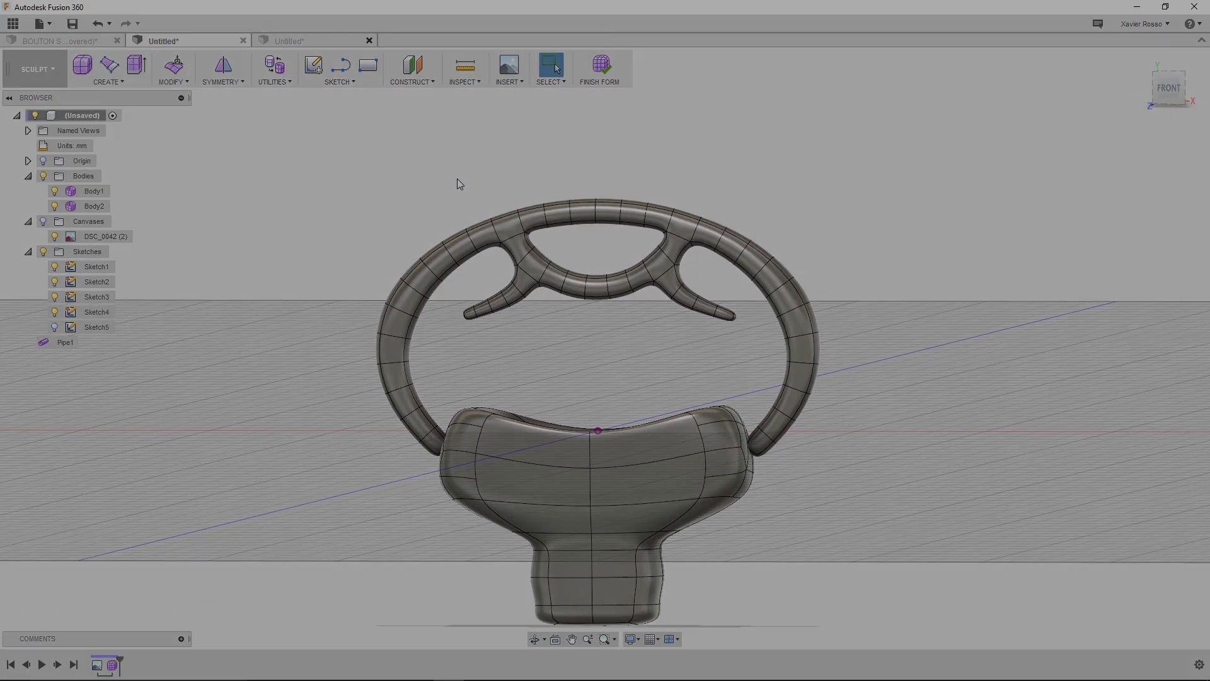